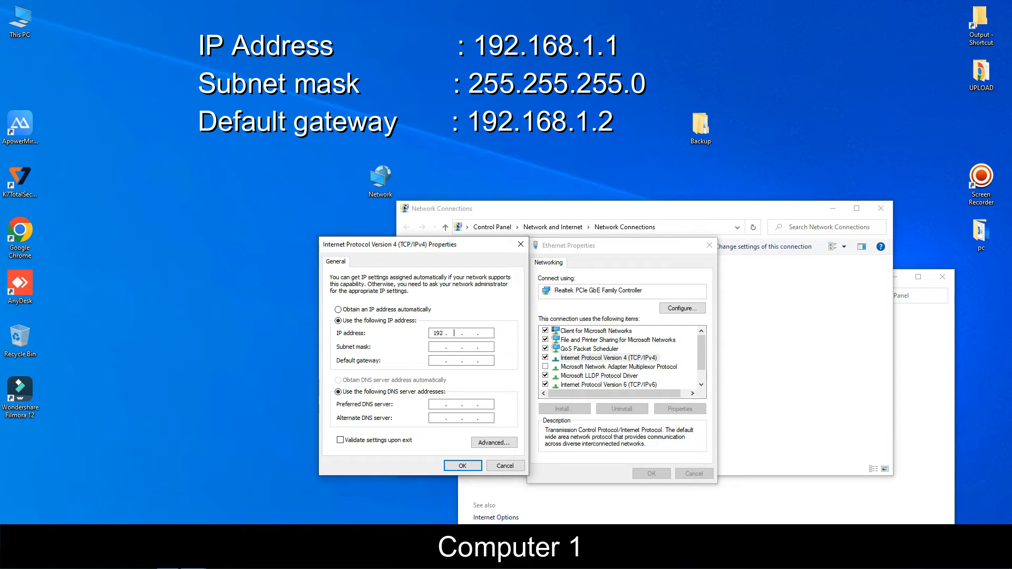
# Step: Start typing the static IP address 192.168.1.1 into the IPv4 properties
pyautogui.write('61.1')
# Step: Enter subnet mask 255.255.255.0 and default gateway 192.168.1.2
pyautogui.click(444, 347)
pyautogui.click(441, 360)
pyautogui.write('192 . 168 . 1 . 2')
# Step: Confirm the static IP settings and close Ethernet Properties
pyautogui.moveTo(457, 247); pyautogui.dragTo(275, 186)
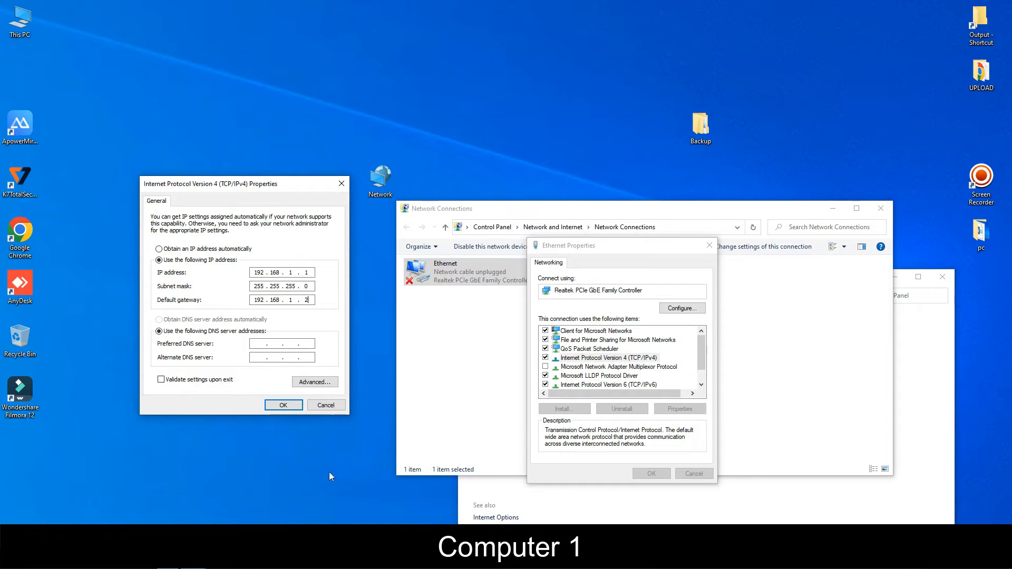
pyautogui.click(284, 406)
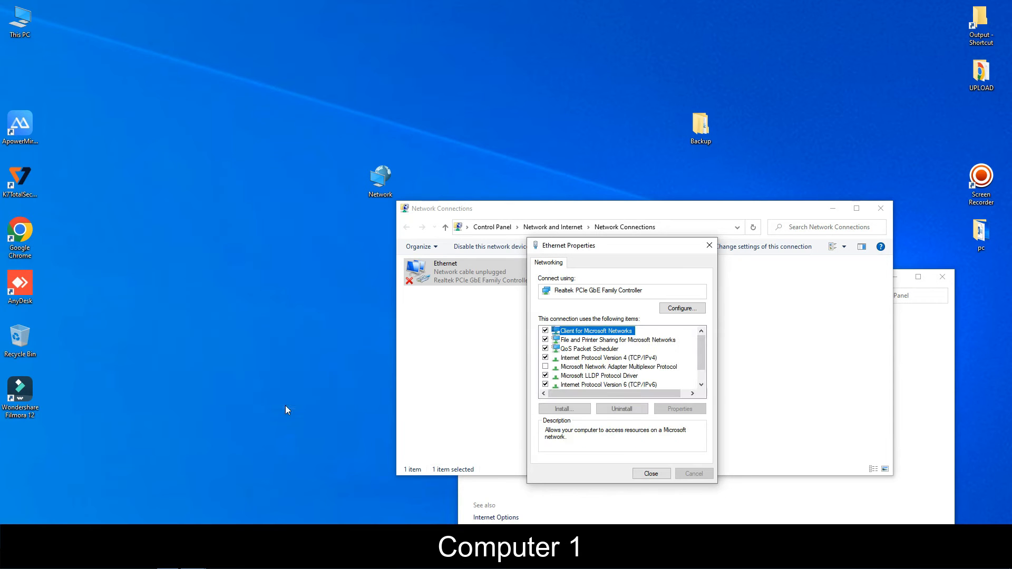
pyautogui.click(652, 473)
# Step: Close the Network and Sharing Center and Network Connections windows
pyautogui.click(920, 359)
pyautogui.click(943, 277)
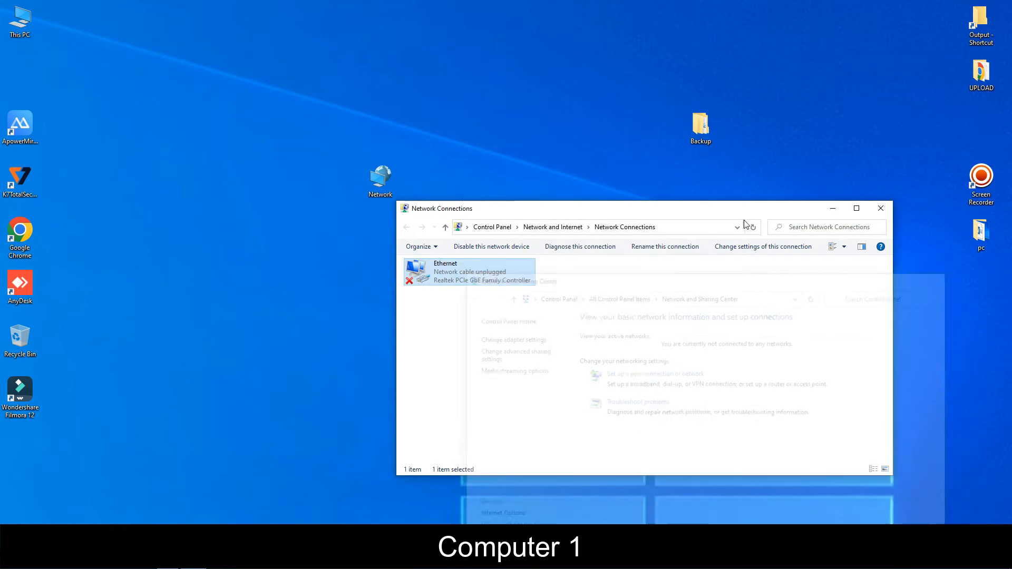
pyautogui.moveTo(617, 214); pyautogui.dragTo(634, 188)
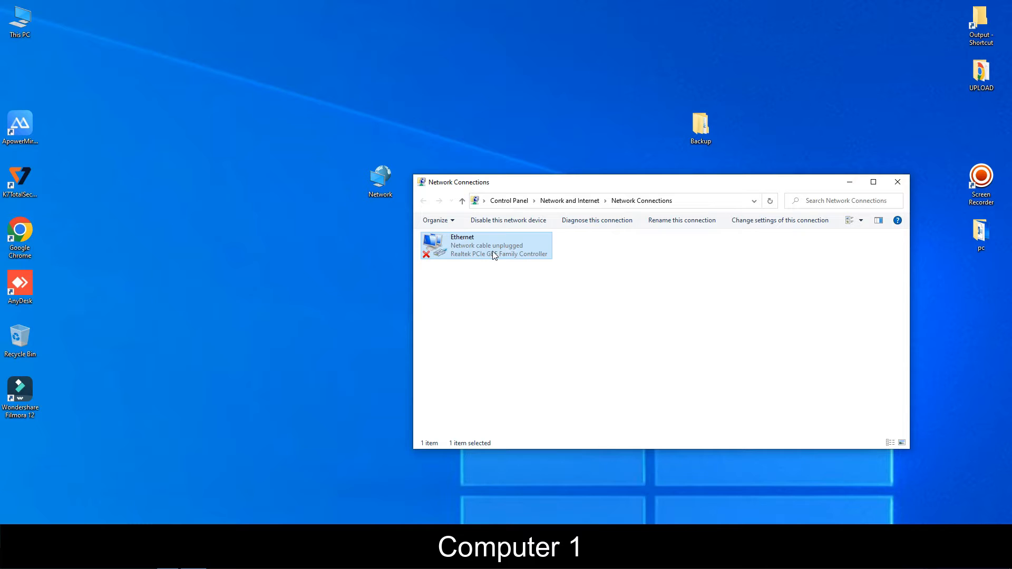
pyautogui.click(898, 181)
# Step: Move the Backup folder and Network icons toward the middle of the desktop
pyautogui.moveTo(703, 136); pyautogui.dragTo(544, 242)
pyautogui.moveTo(383, 183); pyautogui.dragTo(340, 183)
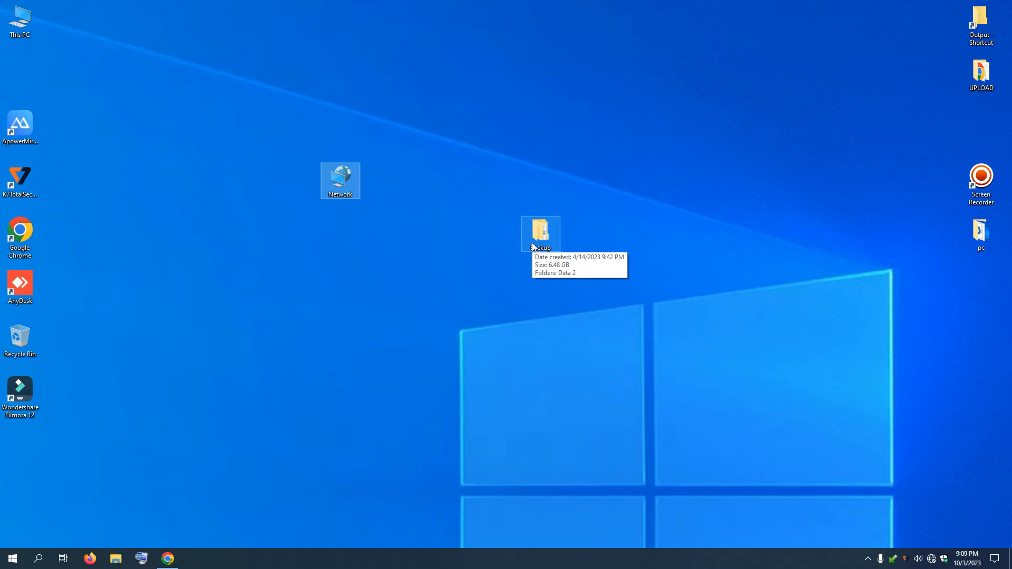
pyautogui.moveTo(532, 242); pyautogui.dragTo(474, 233)
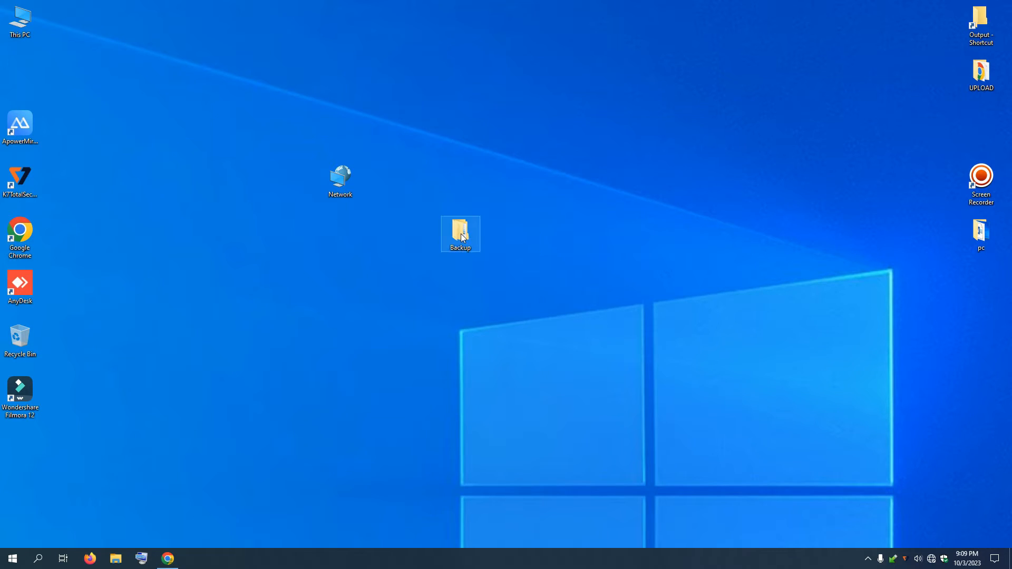
# Step: Open the Backup folder's Properties on the Sharing tab
pyautogui.rightClick(462, 238)
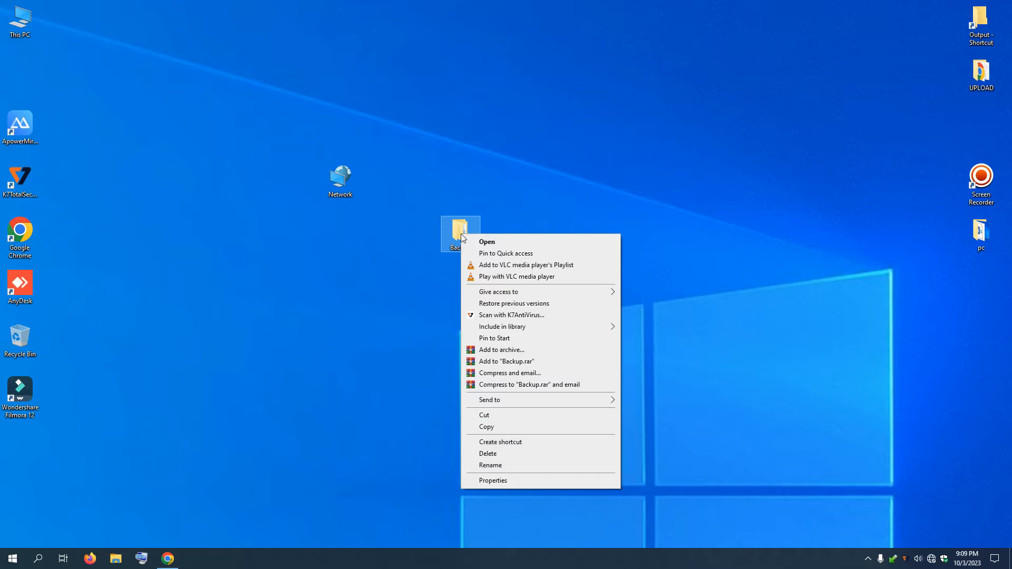
pyautogui.click(515, 480)
pyautogui.moveTo(537, 244); pyautogui.dragTo(500, 208)
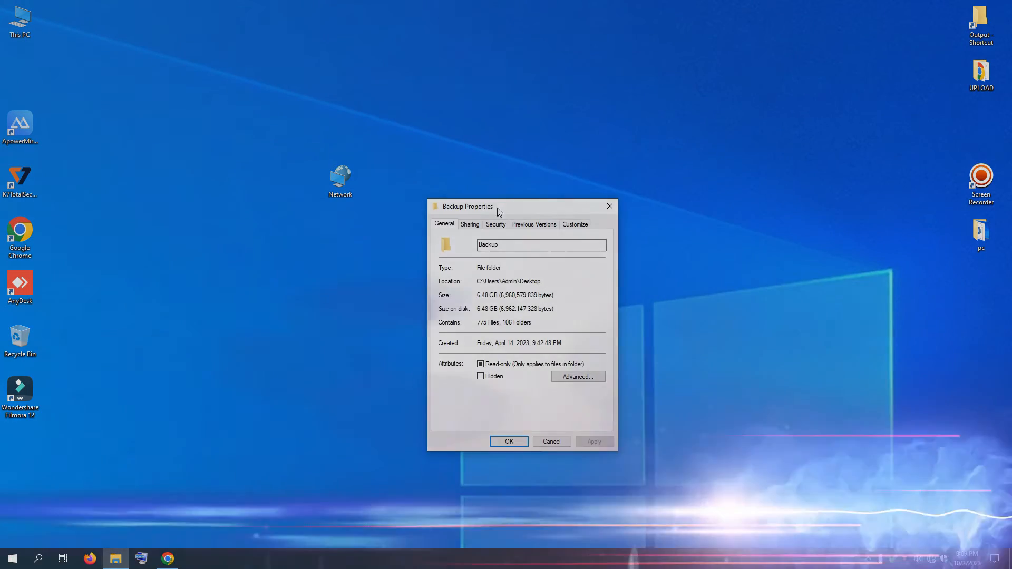
pyautogui.click(474, 227)
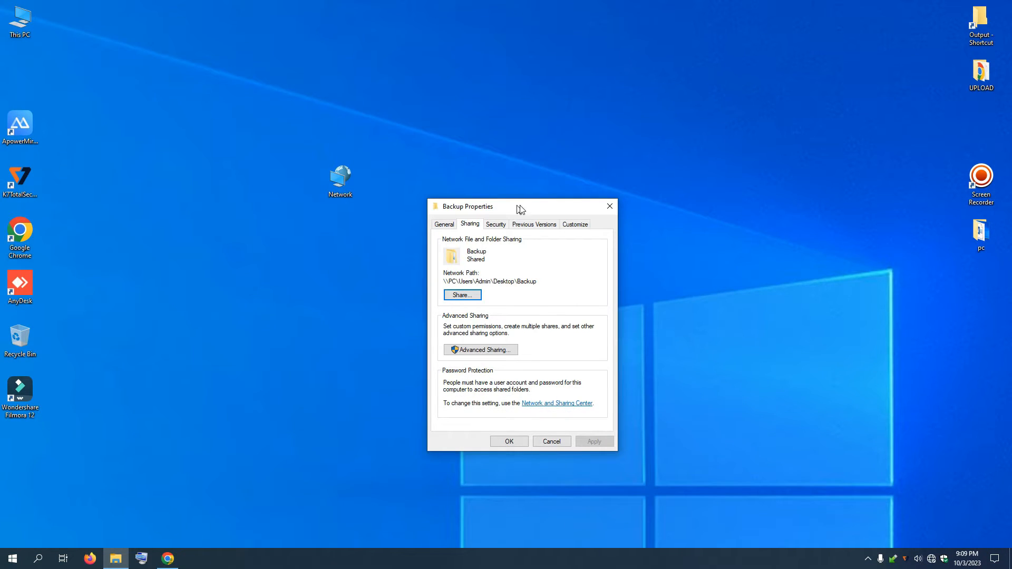
pyautogui.moveTo(515, 210); pyautogui.dragTo(670, 221)
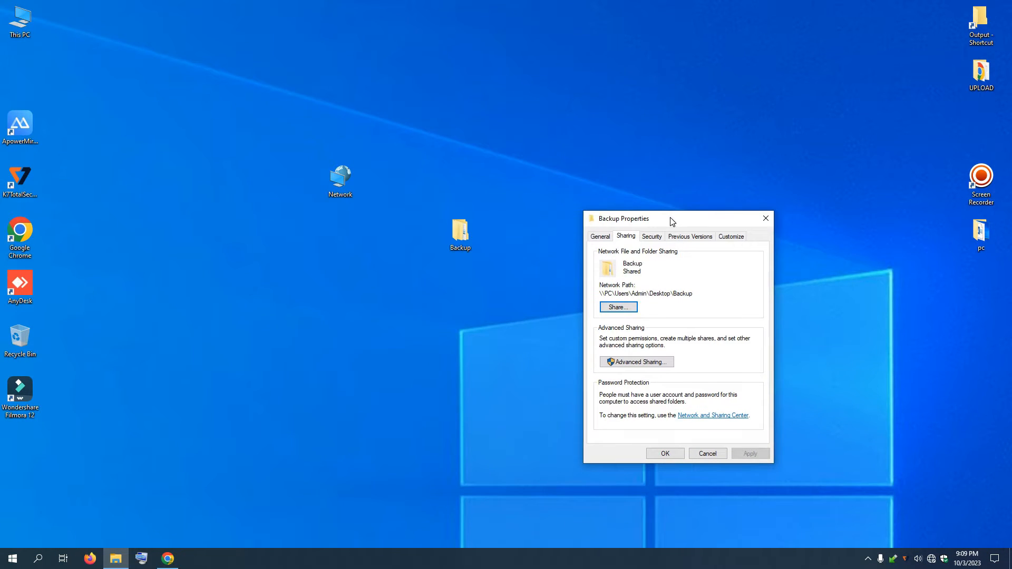
# Step: Share Backup with the listed users so it shows as Shared at \\PC\Users\Admin\Desktop\Backup
pyautogui.click(619, 309)
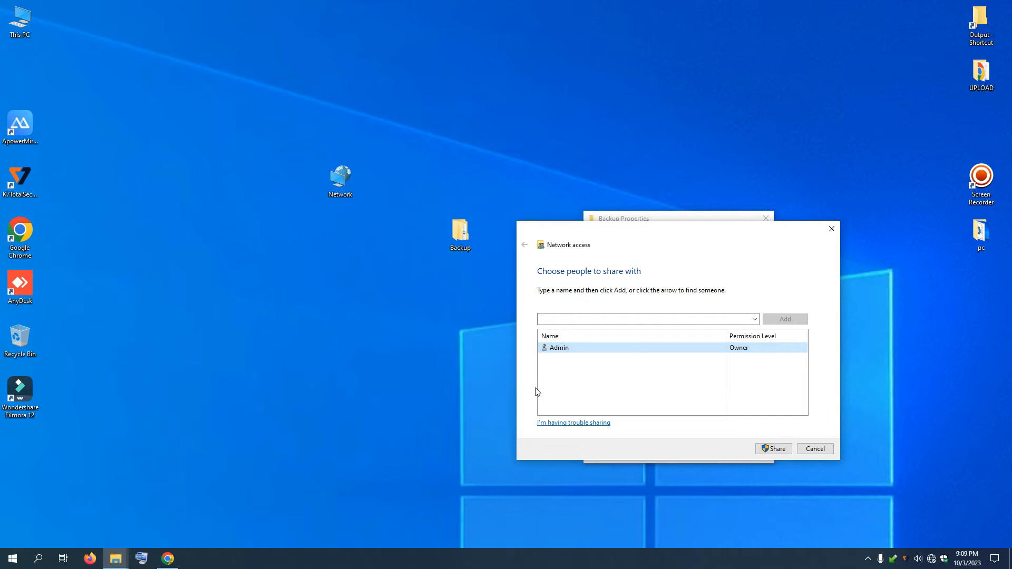
pyautogui.click(13, 558)
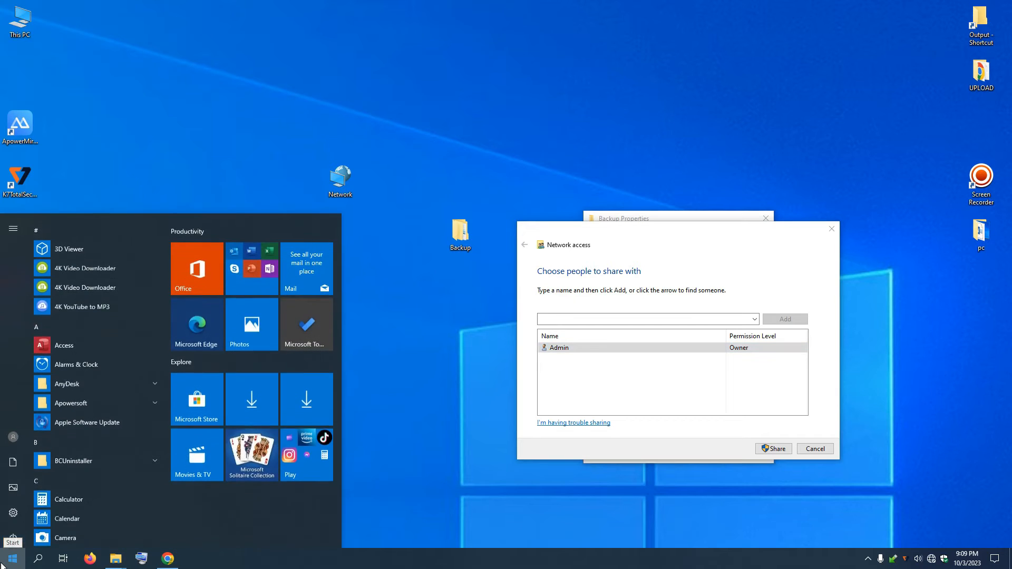
pyautogui.moveTo(15, 439)
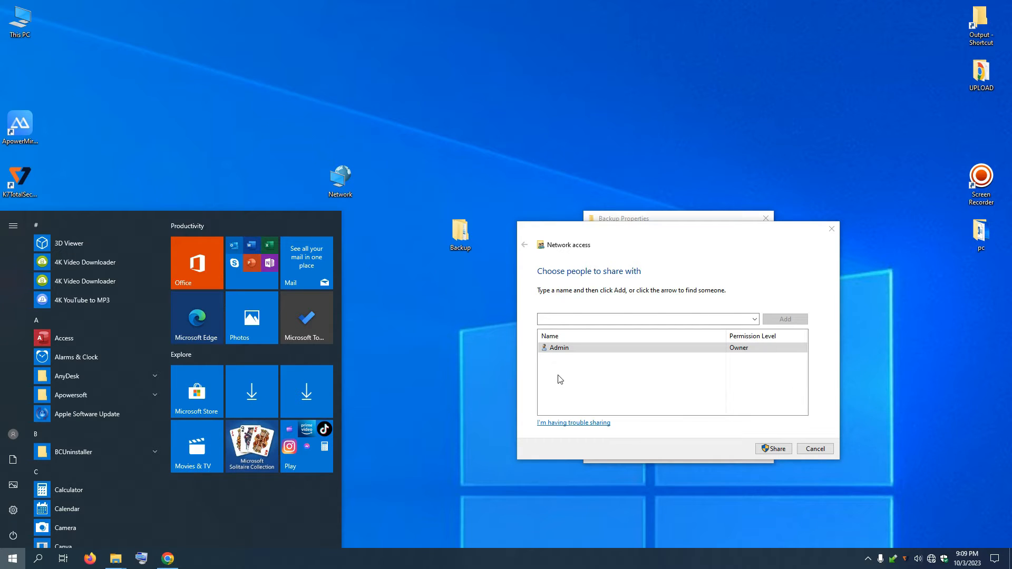
pyautogui.click(599, 352)
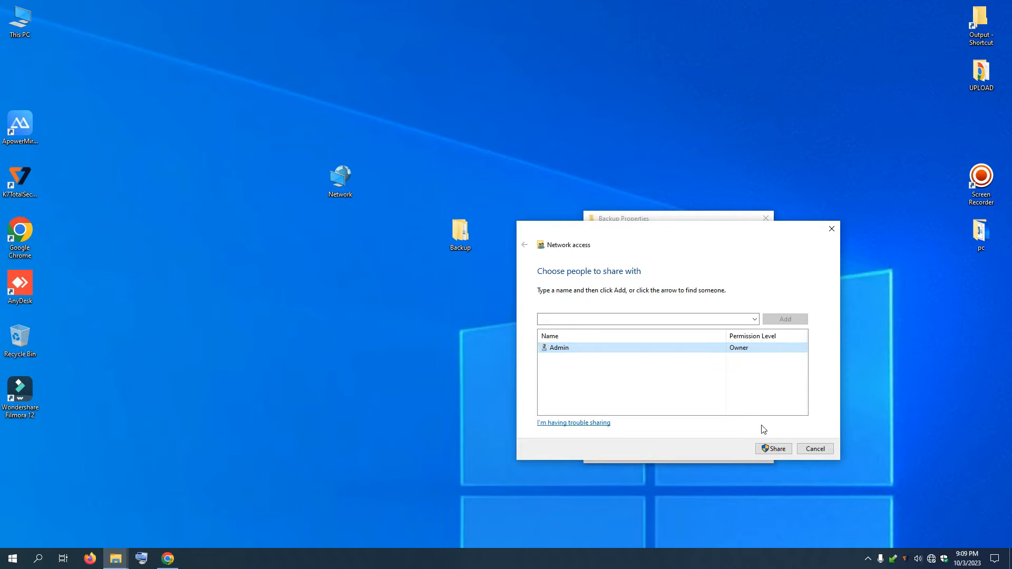
pyautogui.click(773, 452)
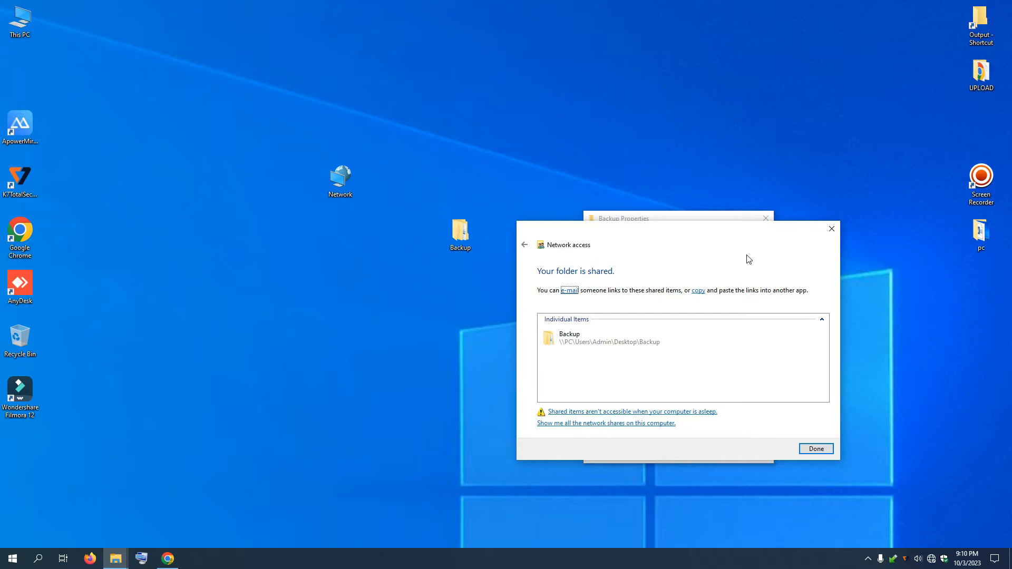
pyautogui.moveTo(662, 241); pyautogui.dragTo(644, 229)
pyautogui.click(562, 322)
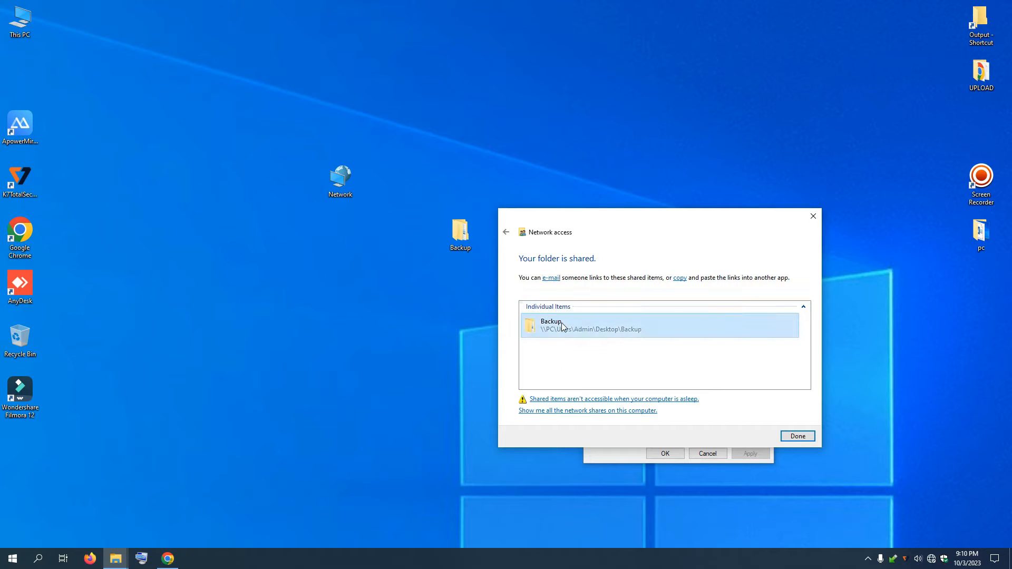
pyautogui.click(798, 436)
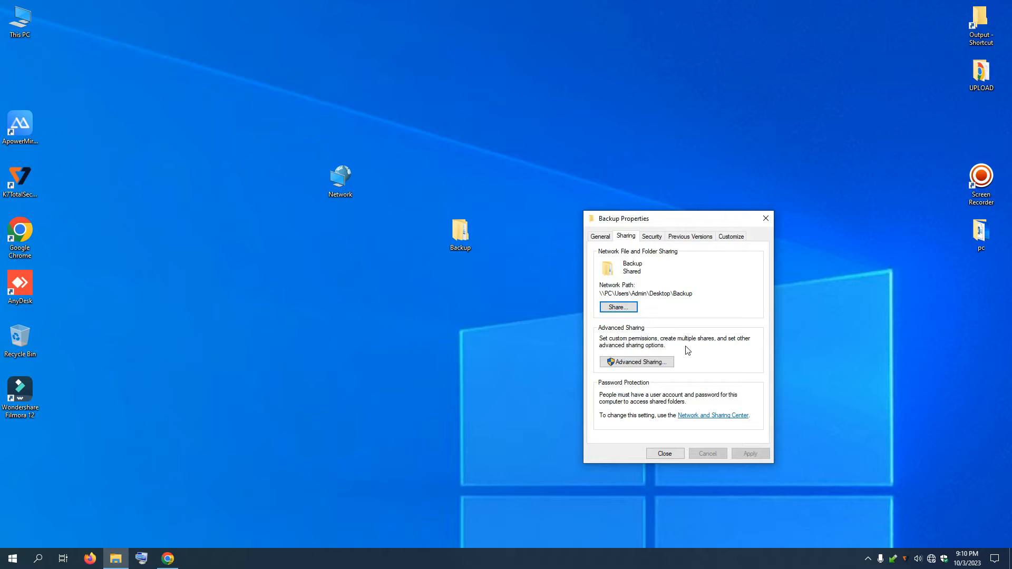
# Step: In Advanced Sharing, turn on Share this folder and set the user limit to 1
pyautogui.click(641, 362)
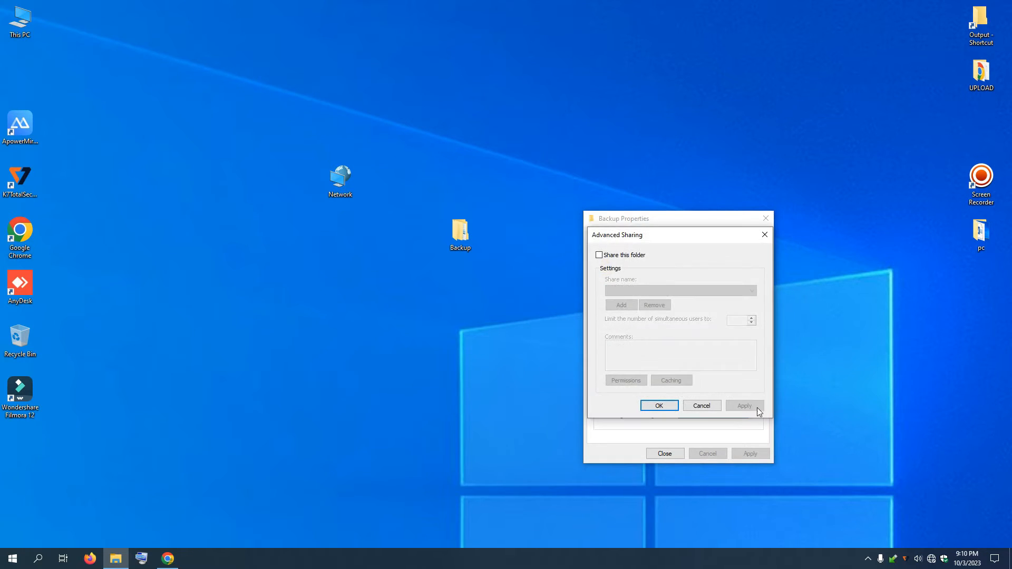
pyautogui.click(605, 257)
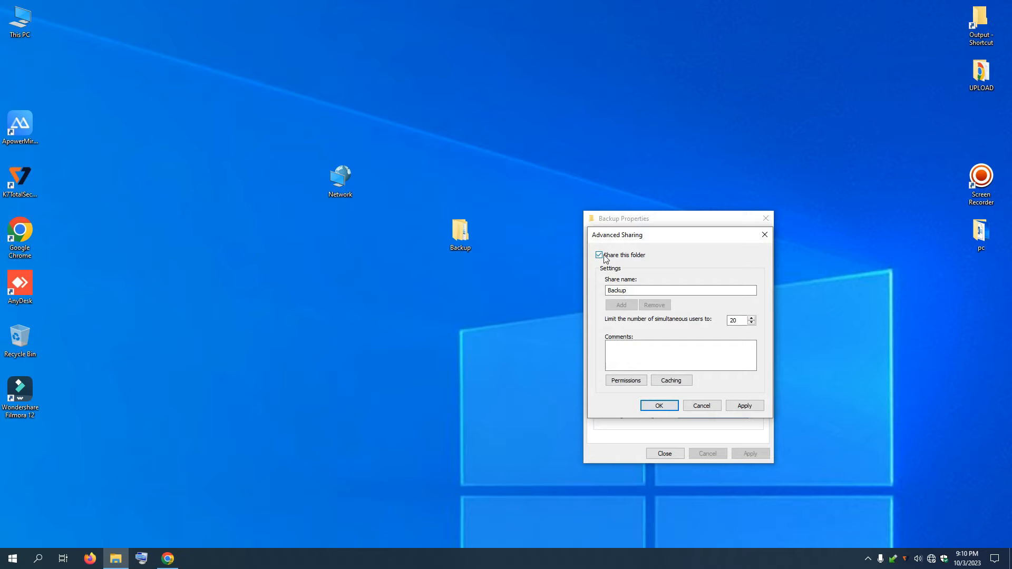
pyautogui.moveTo(696, 239); pyautogui.dragTo(764, 297)
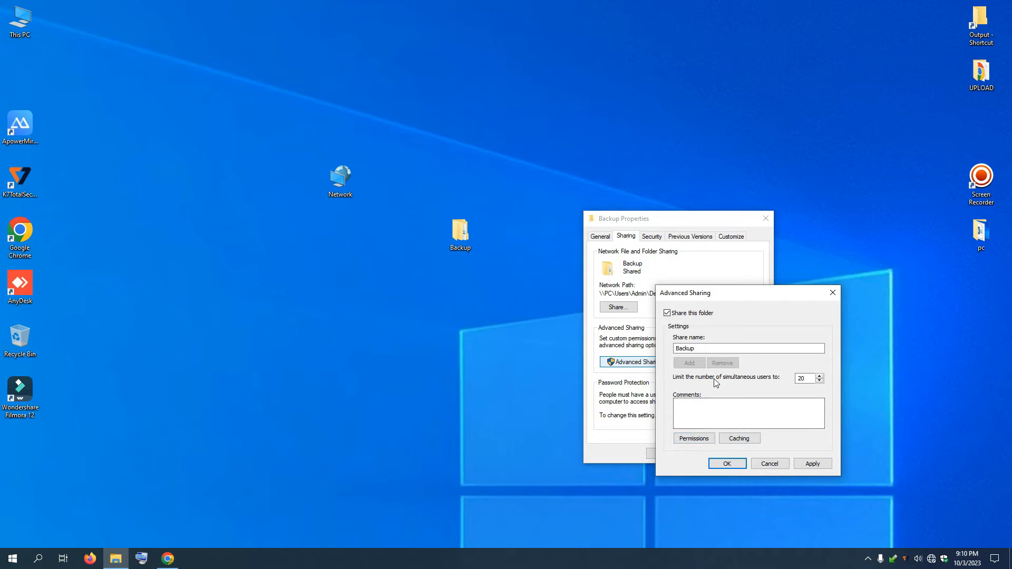
pyautogui.doubleClick(802, 379)
# Step: Give Everyone Full Control share permission and apply the advanced sharing settings
pyautogui.click(697, 440)
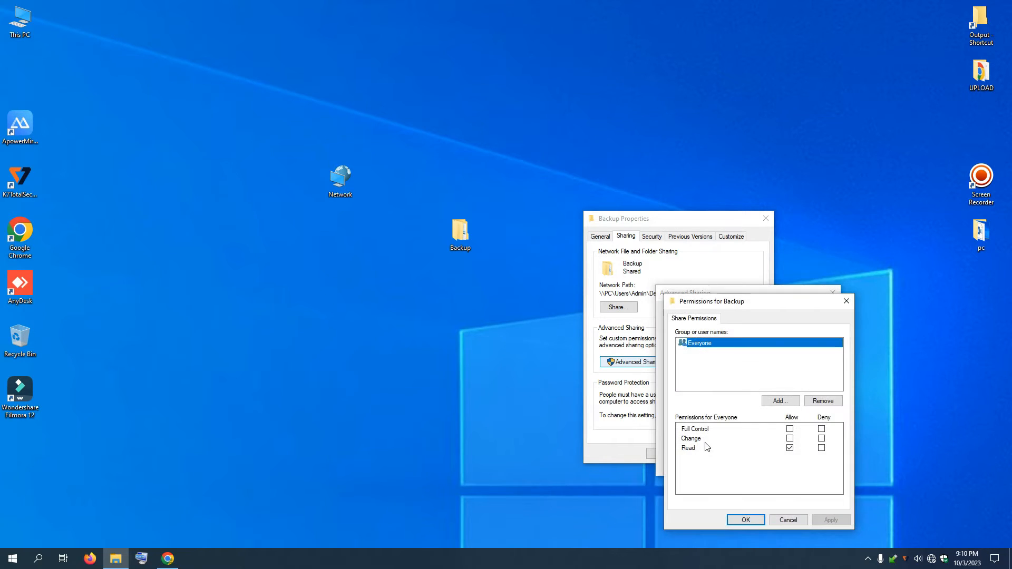
pyautogui.click(790, 428)
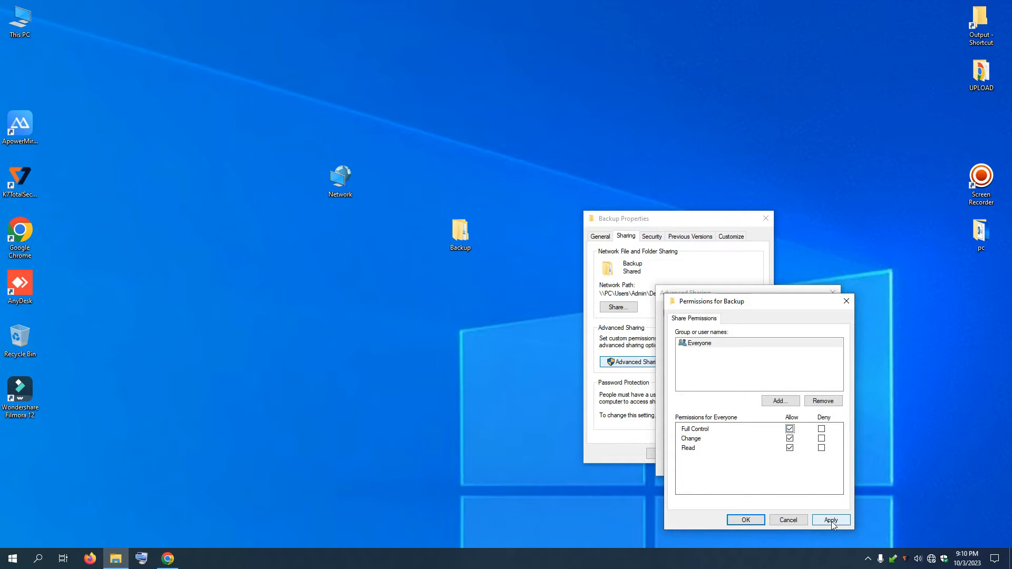
pyautogui.click(831, 520)
pyautogui.click(756, 521)
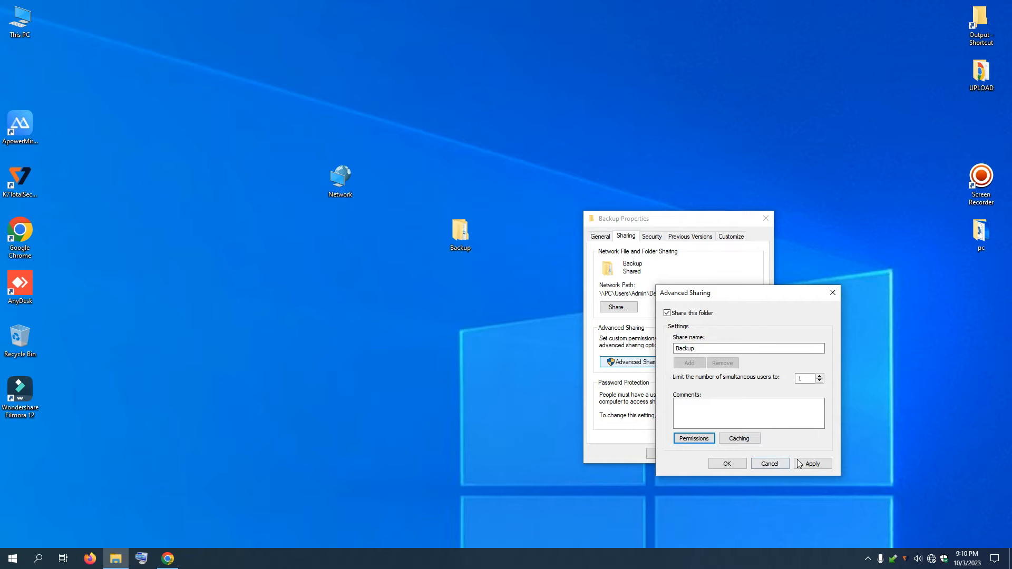
pyautogui.click(814, 464)
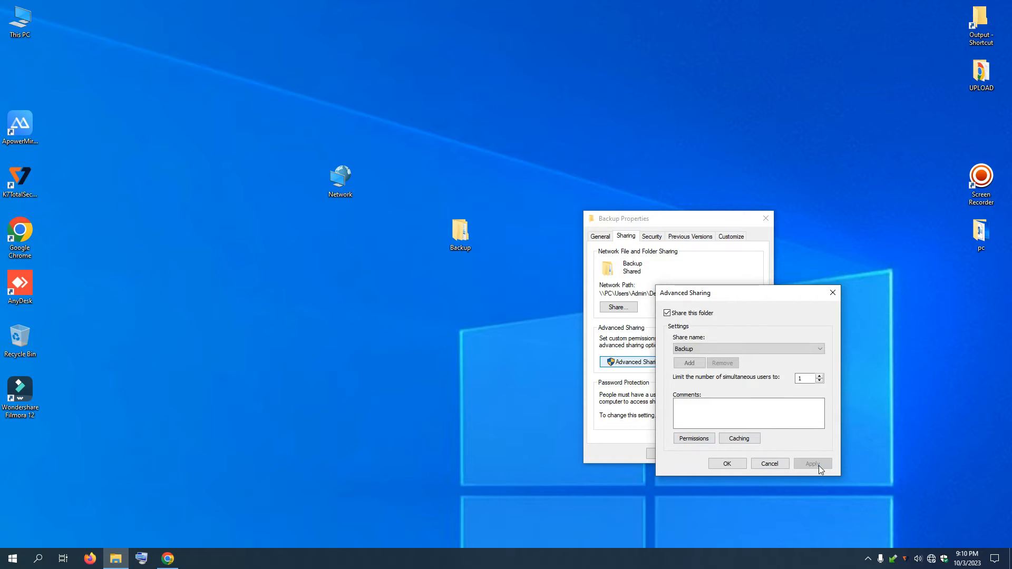
pyautogui.click(727, 464)
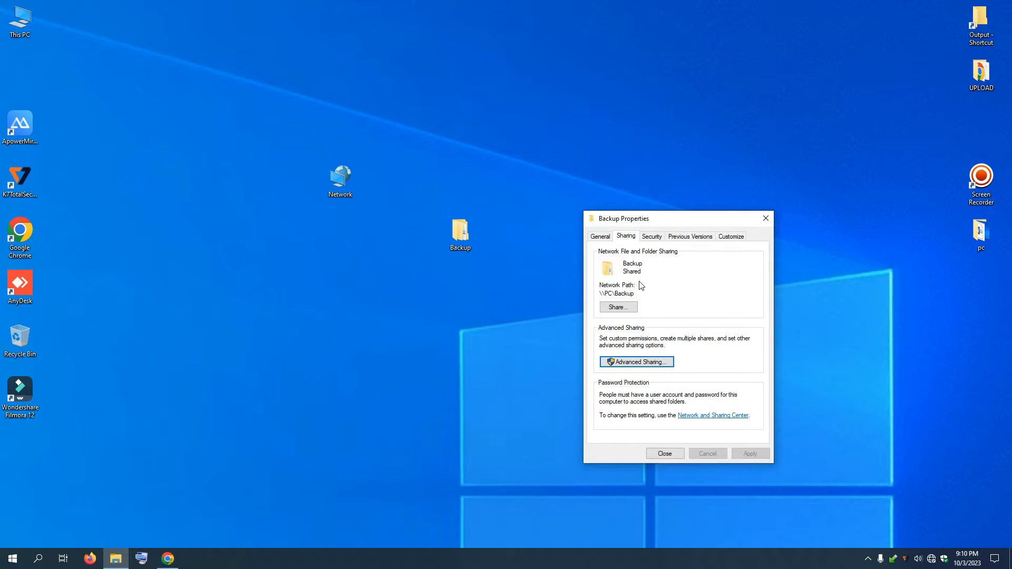
pyautogui.click(654, 241)
# Step: Add the Everyone group to Backup's security permissions via Advanced search
pyautogui.moveTo(700, 221); pyautogui.dragTo(701, 201)
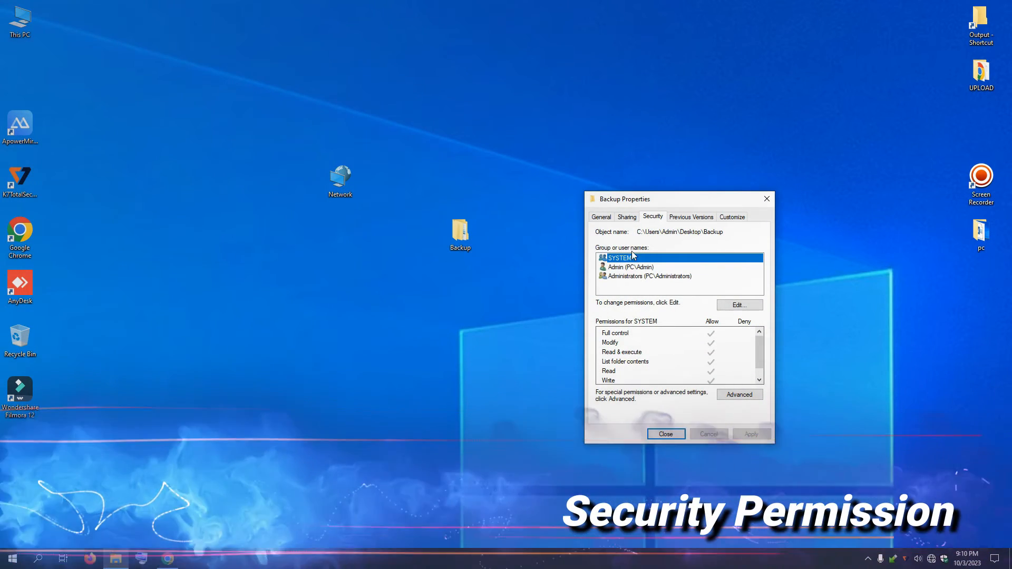
pyautogui.click(738, 307)
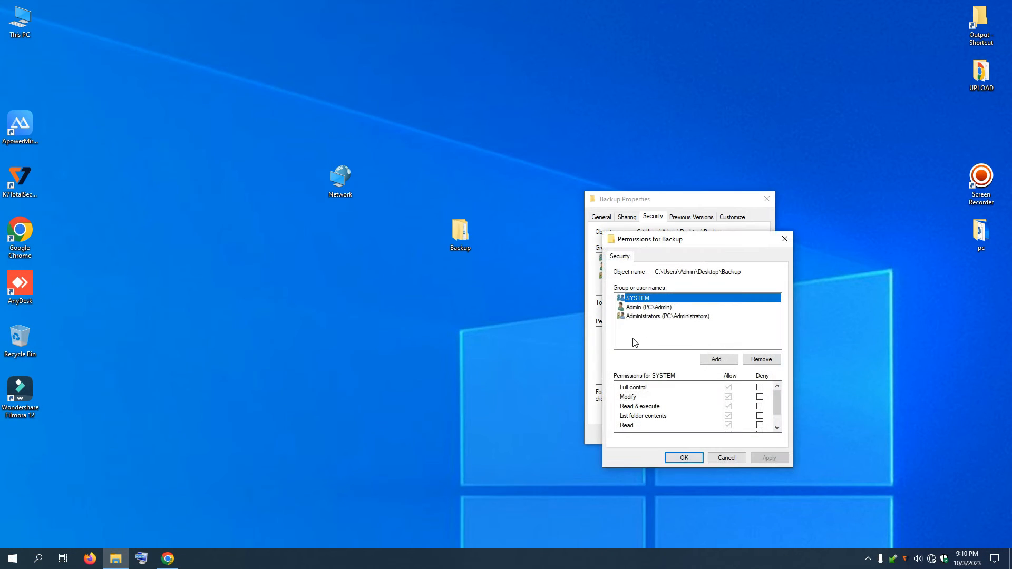
pyautogui.click(719, 361)
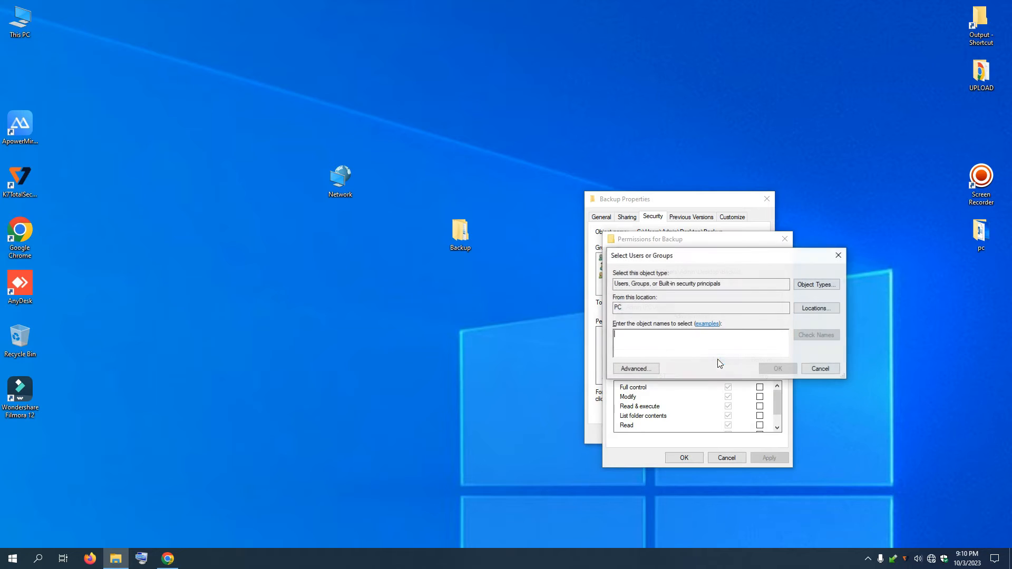
pyautogui.click(599, 336)
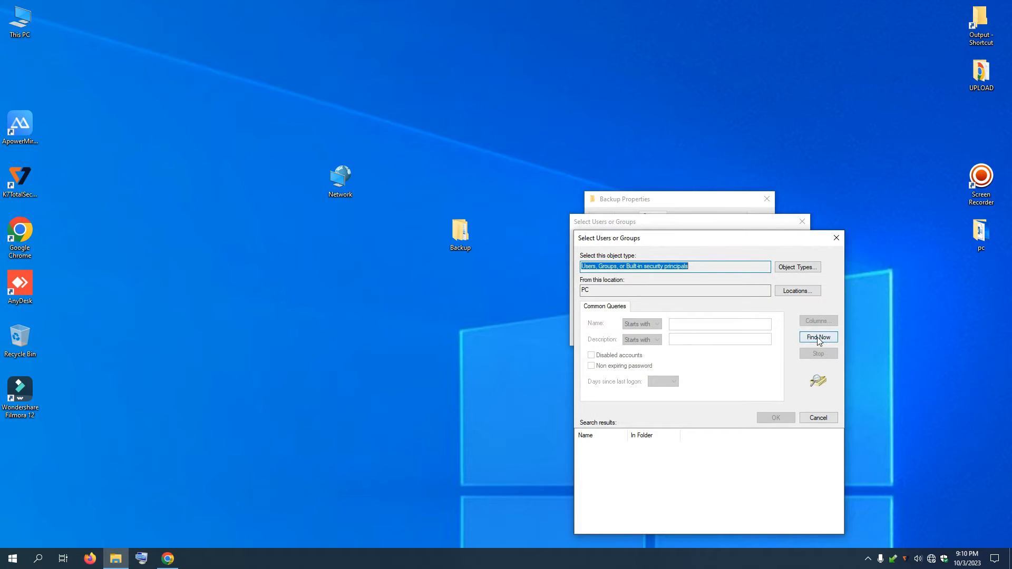
pyautogui.click(819, 339)
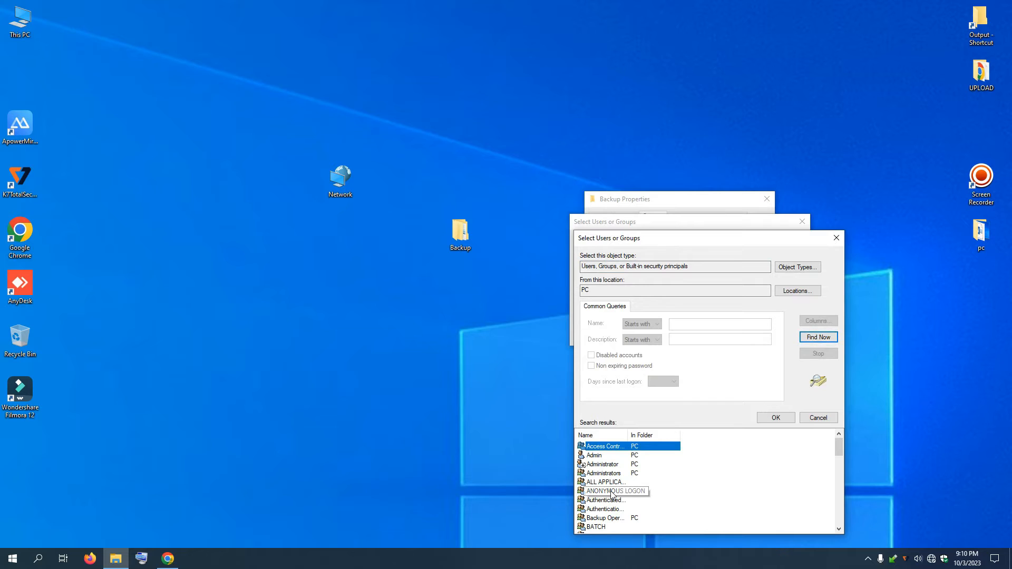
pyautogui.click(612, 491)
pyautogui.press('e')
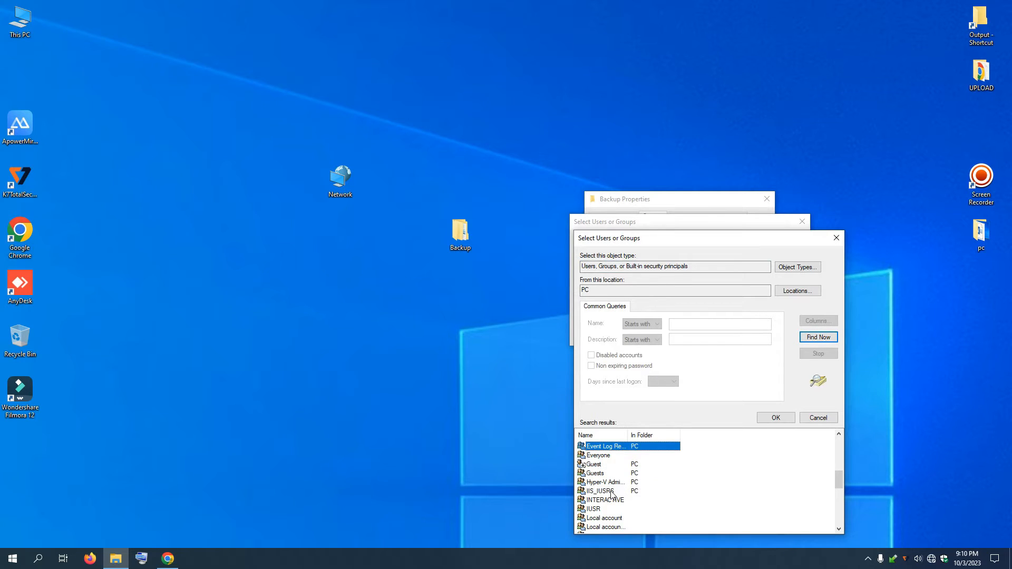
pyautogui.click(598, 457)
pyautogui.click(781, 419)
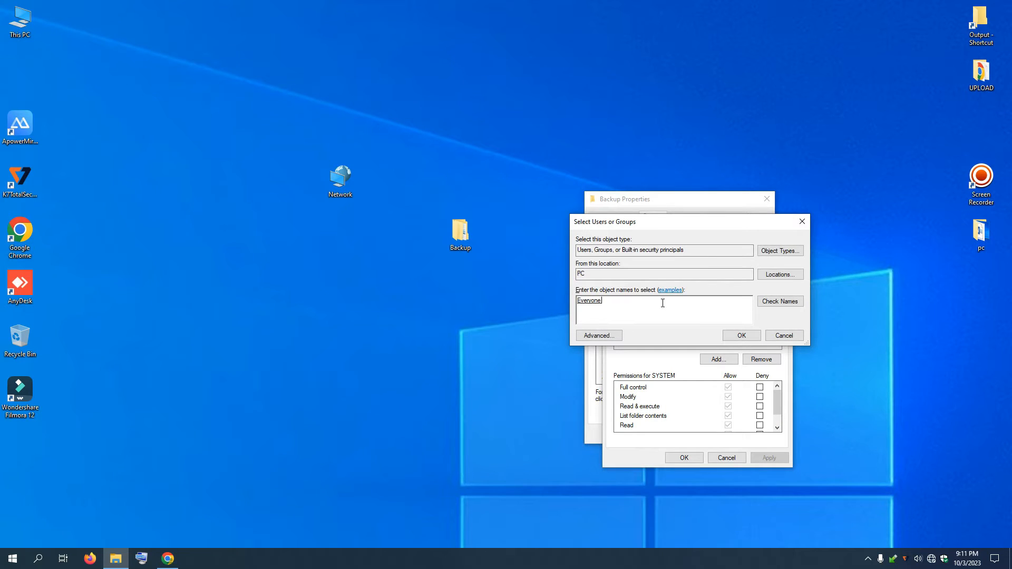
pyautogui.click(745, 338)
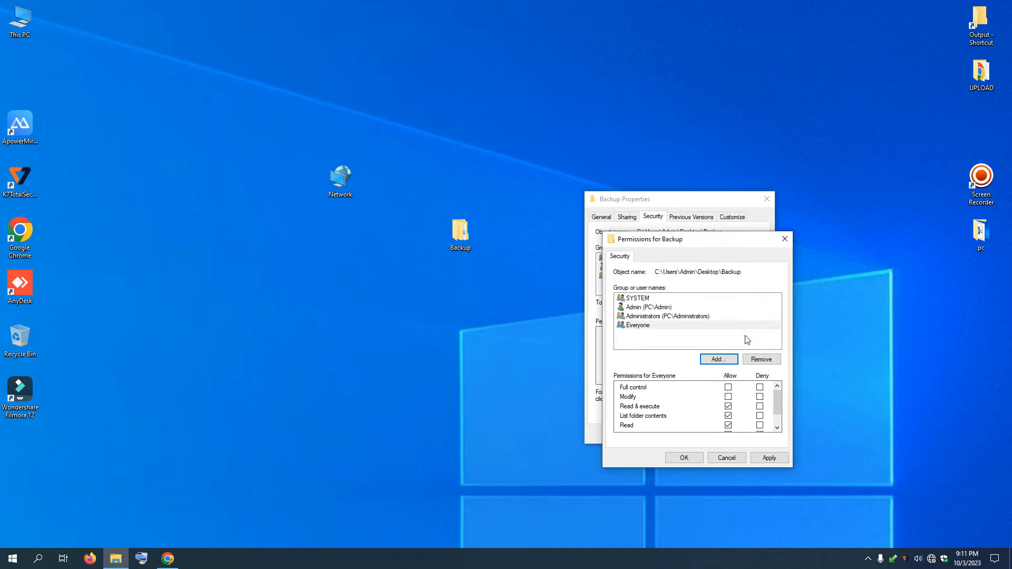
# Step: Allow Everyone Full control, apply, and close Backup's properties
pyautogui.click(640, 326)
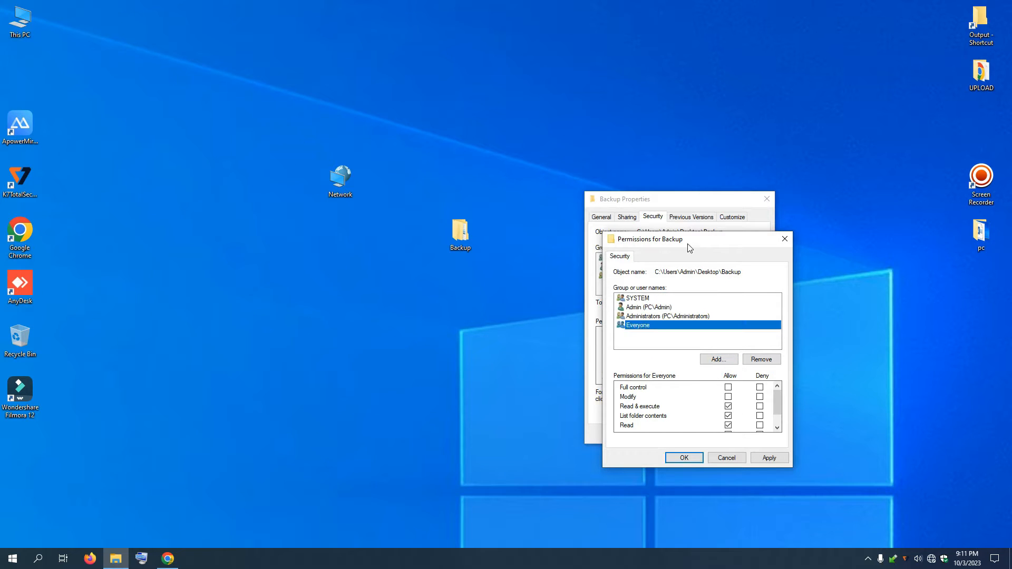
pyautogui.moveTo(690, 247); pyautogui.dragTo(716, 243)
pyautogui.click(754, 383)
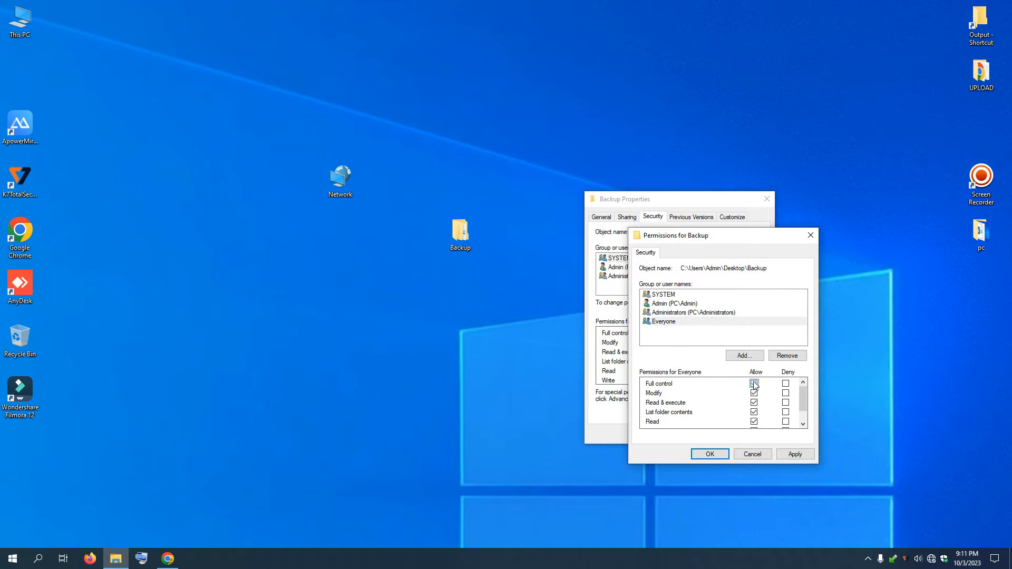
pyautogui.click(794, 455)
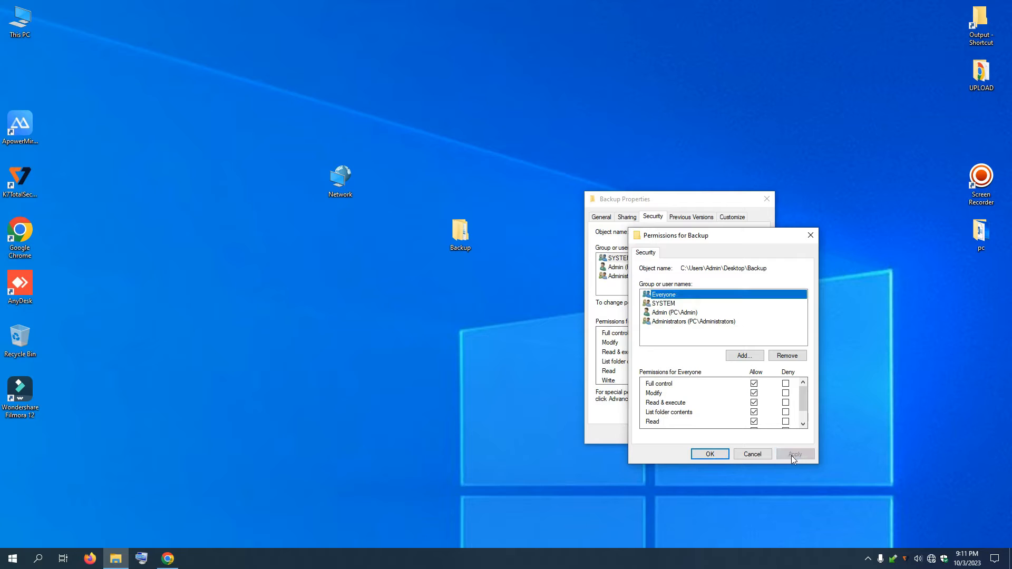
pyautogui.click(709, 456)
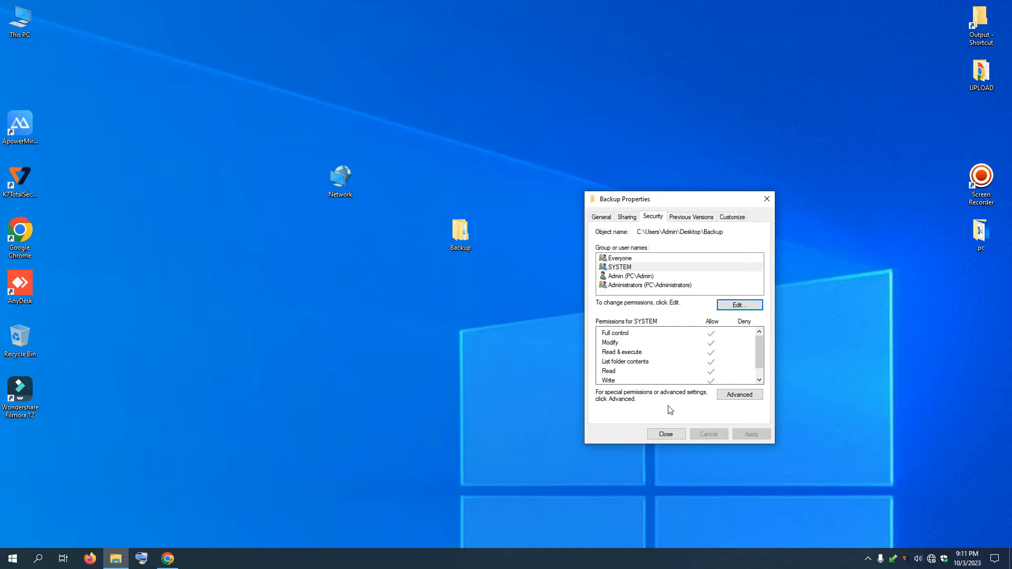
pyautogui.click(666, 434)
# Step: Refresh the desktop and reopen Backup's properties to check its Sharing tab
pyautogui.rightClick(633, 247)
pyautogui.click(660, 279)
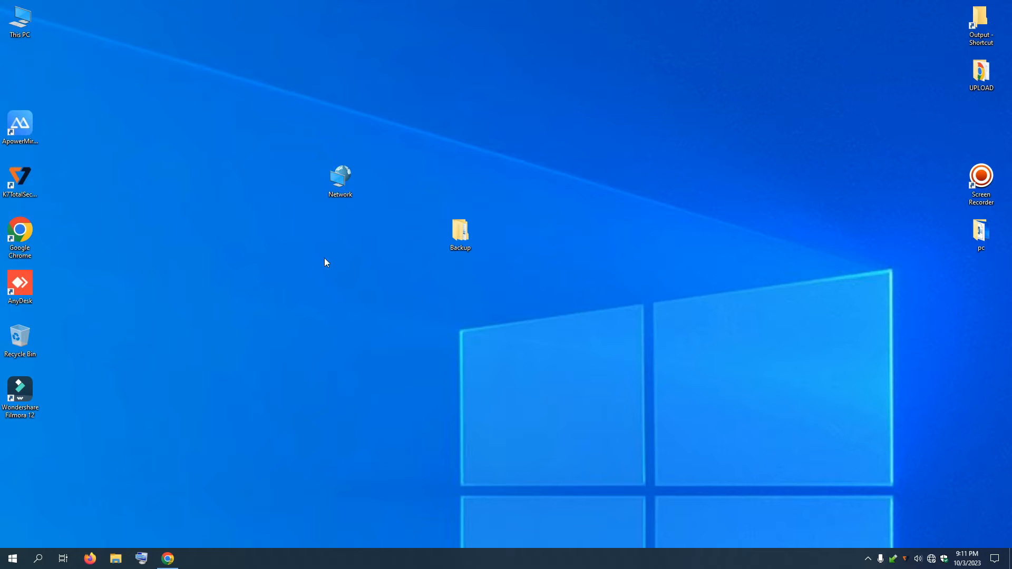
pyautogui.rightClick(459, 233)
pyautogui.click(501, 482)
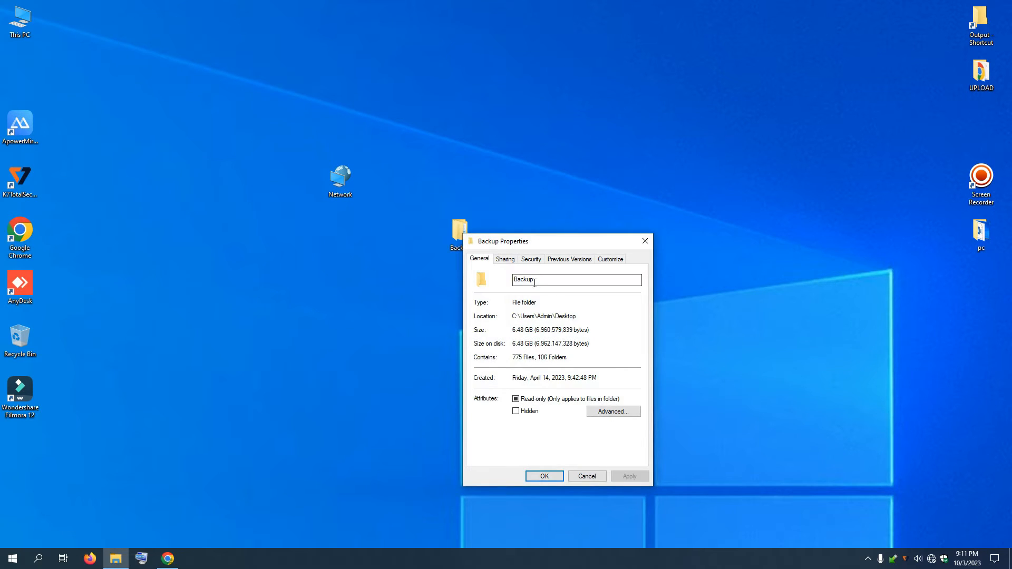
pyautogui.click(506, 260)
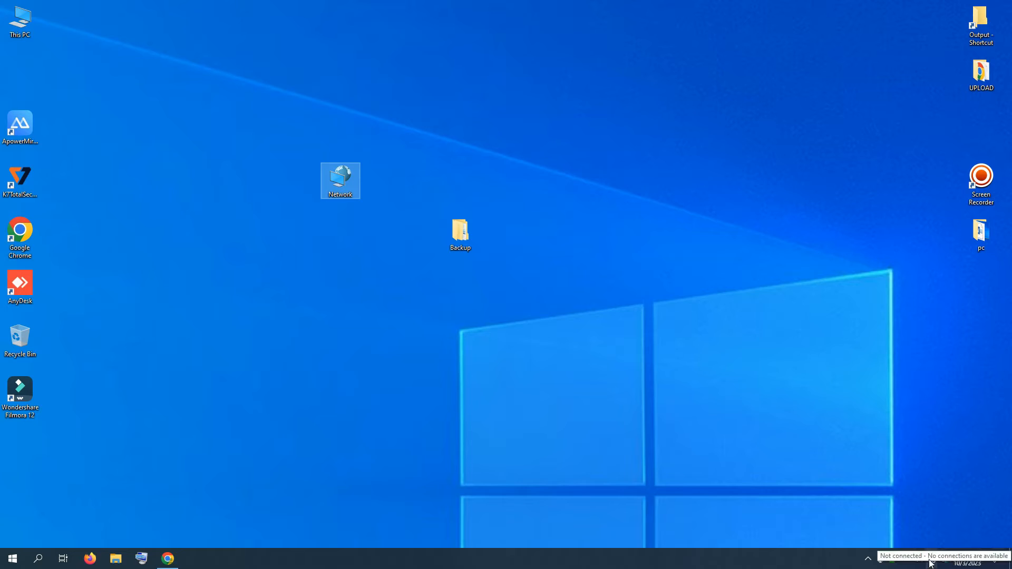
# Step: Go to the Ethernet page of Network & Internet settings and open advanced sharing options
pyautogui.rightClick(932, 563)
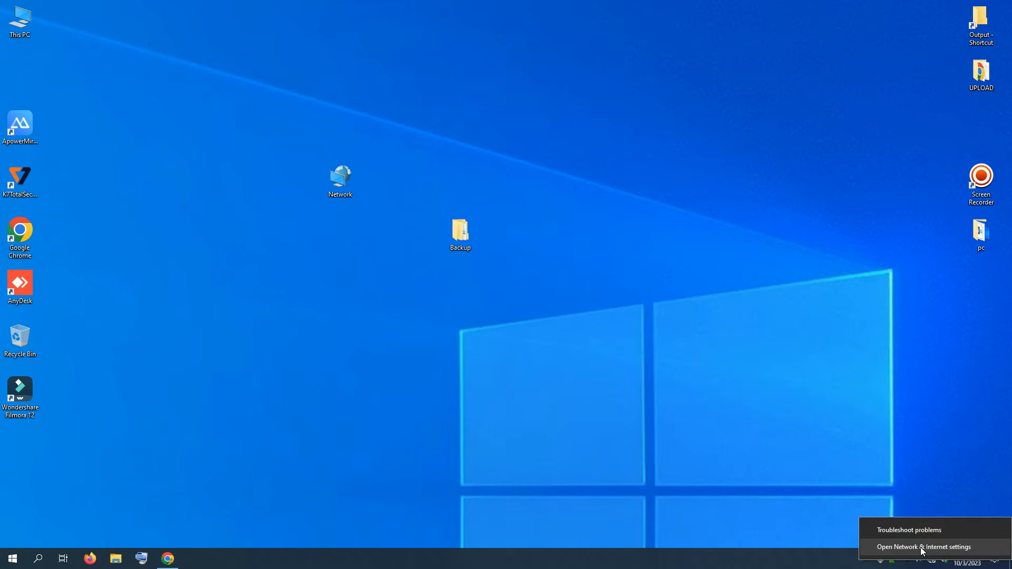
pyautogui.click(923, 548)
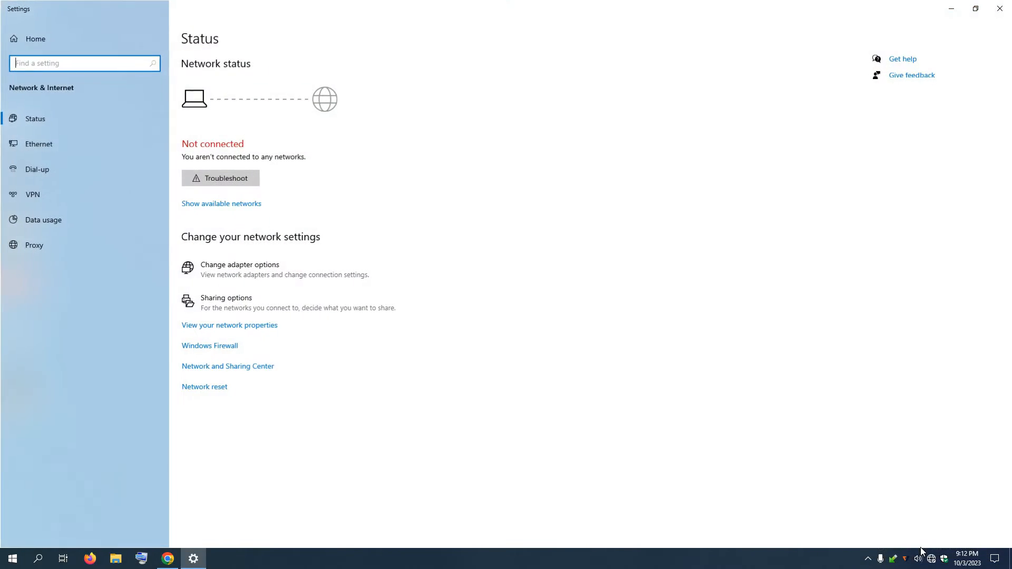
pyautogui.click(44, 144)
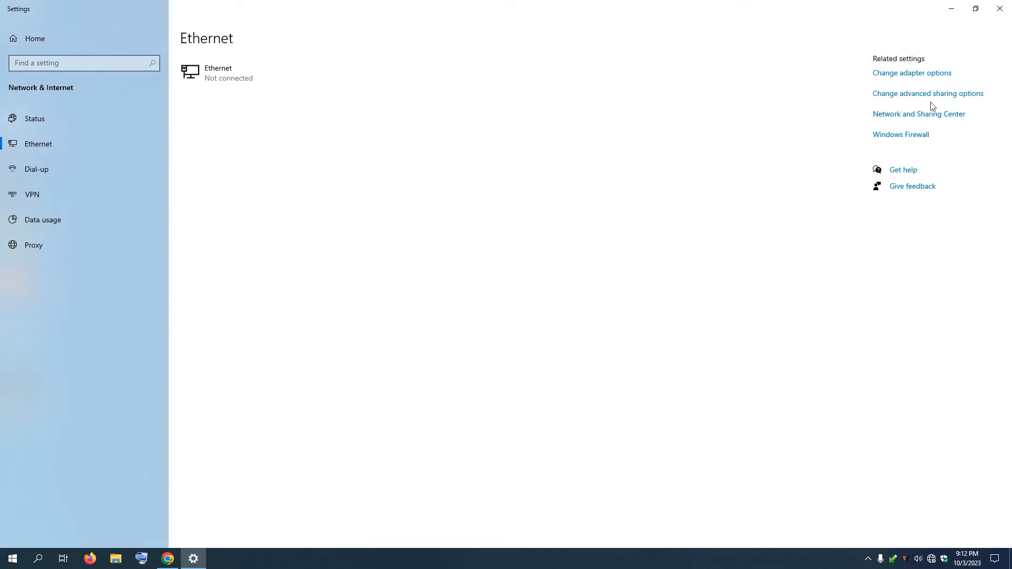
pyautogui.click(905, 95)
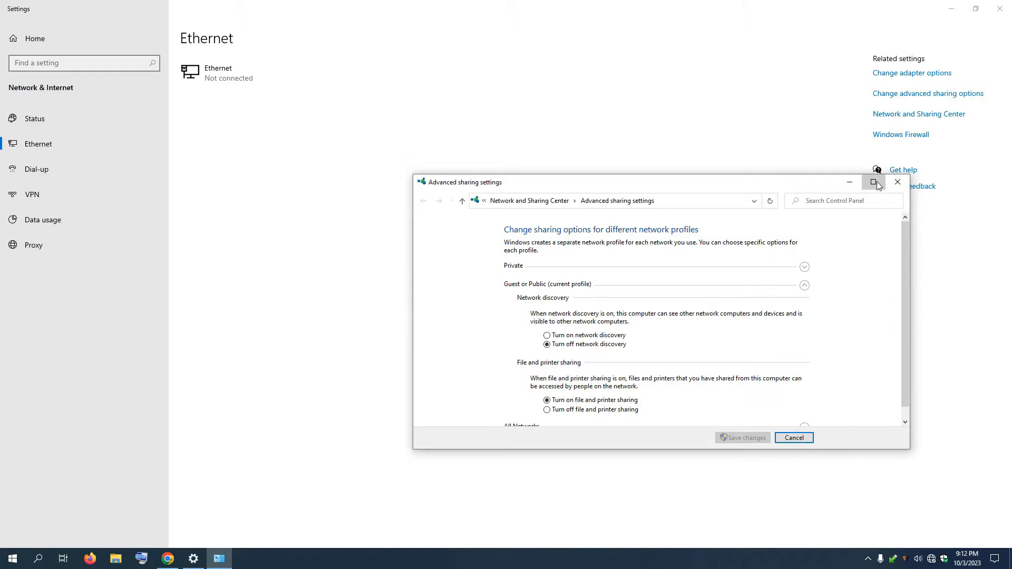
# Step: Maximize the window, keep Private discovery and file sharing on, and turn on Guest or Public discovery
pyautogui.click(875, 182)
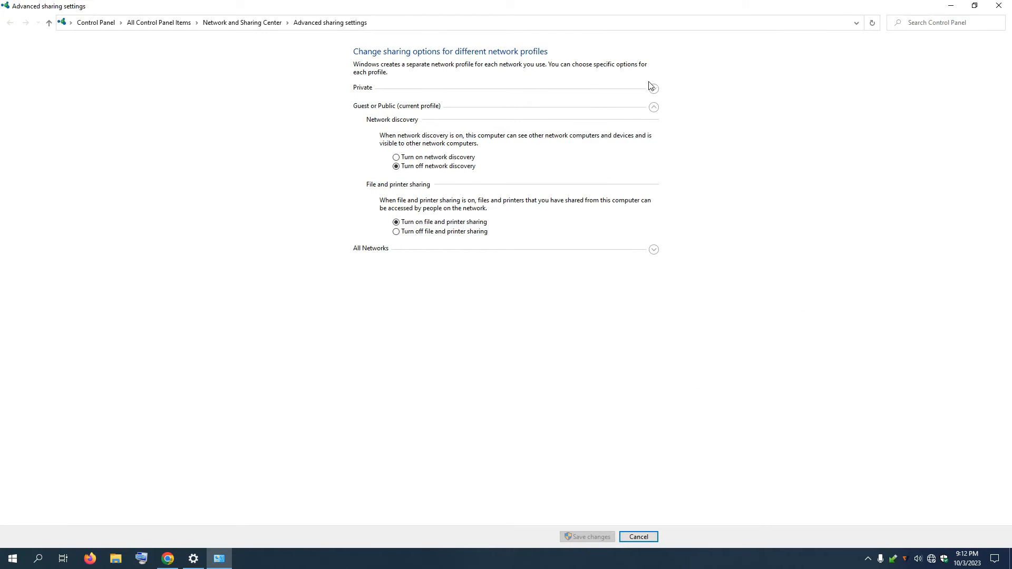
pyautogui.click(654, 107)
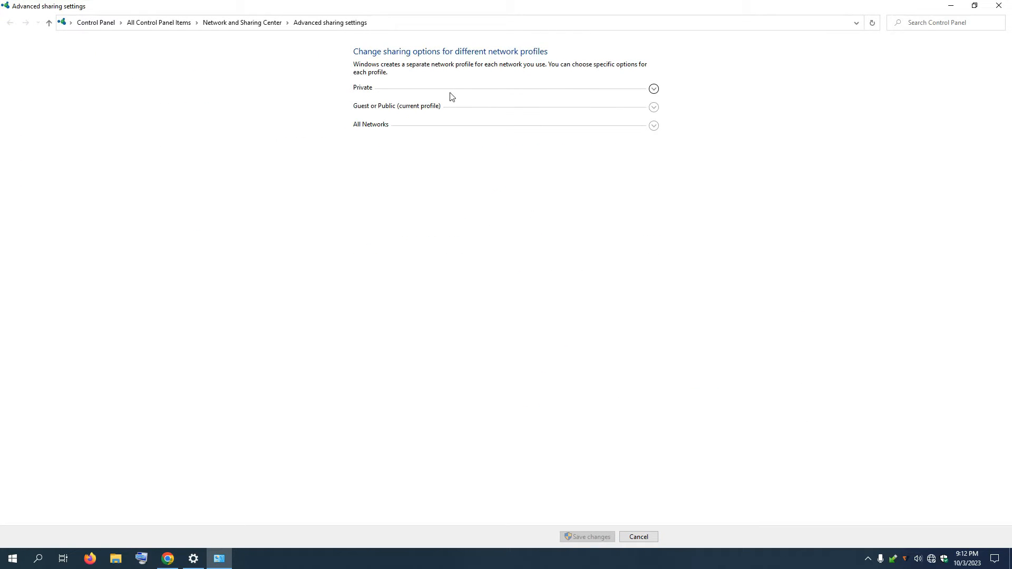
pyautogui.click(654, 90)
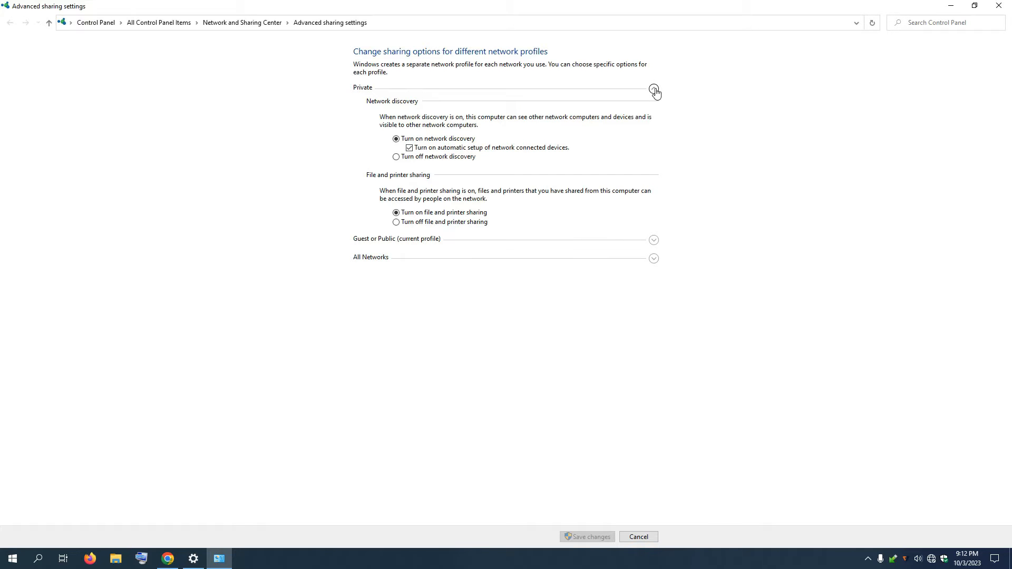
pyautogui.click(402, 159)
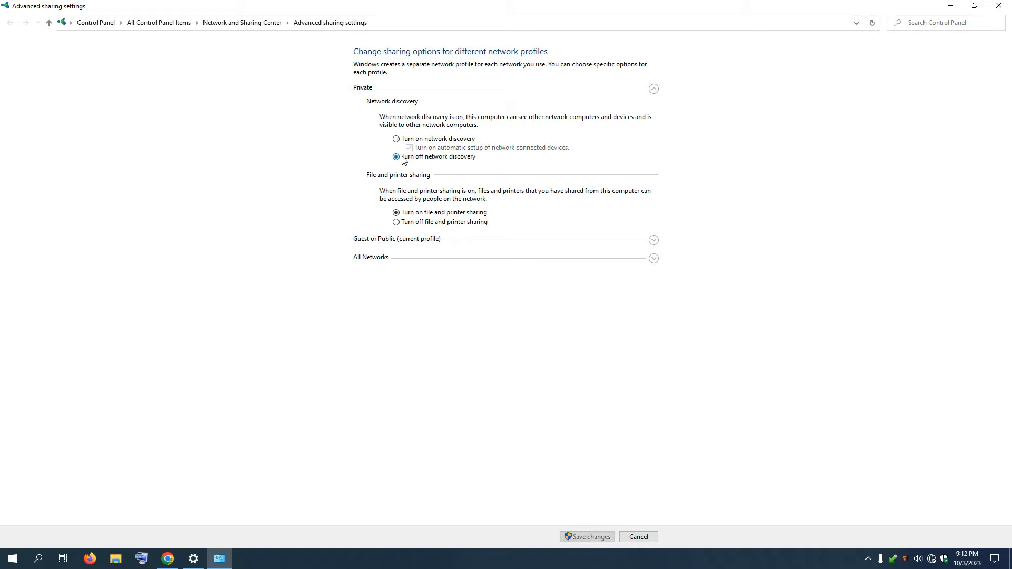
pyautogui.click(406, 141)
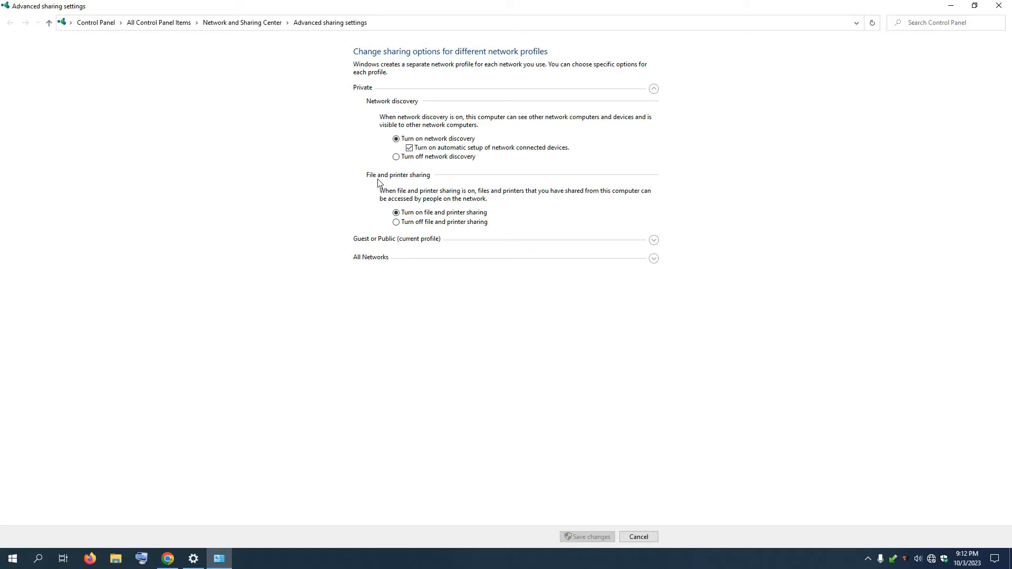
pyautogui.click(402, 222)
pyautogui.click(403, 213)
pyautogui.click(654, 241)
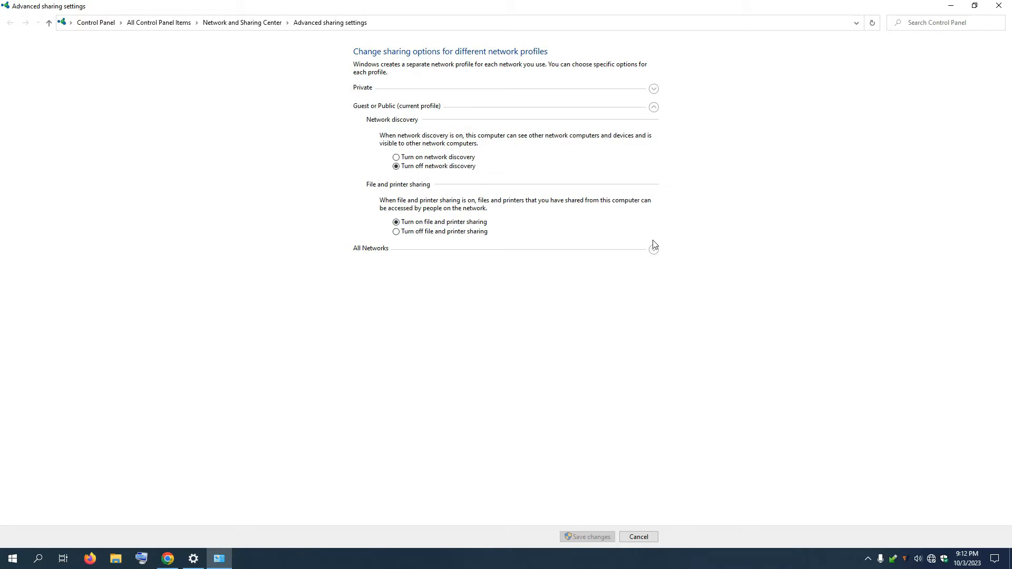
pyautogui.click(419, 157)
# Step: Under All Networks, enable Public folder sharing, disable password protected sharing, and save
pyautogui.click(653, 250)
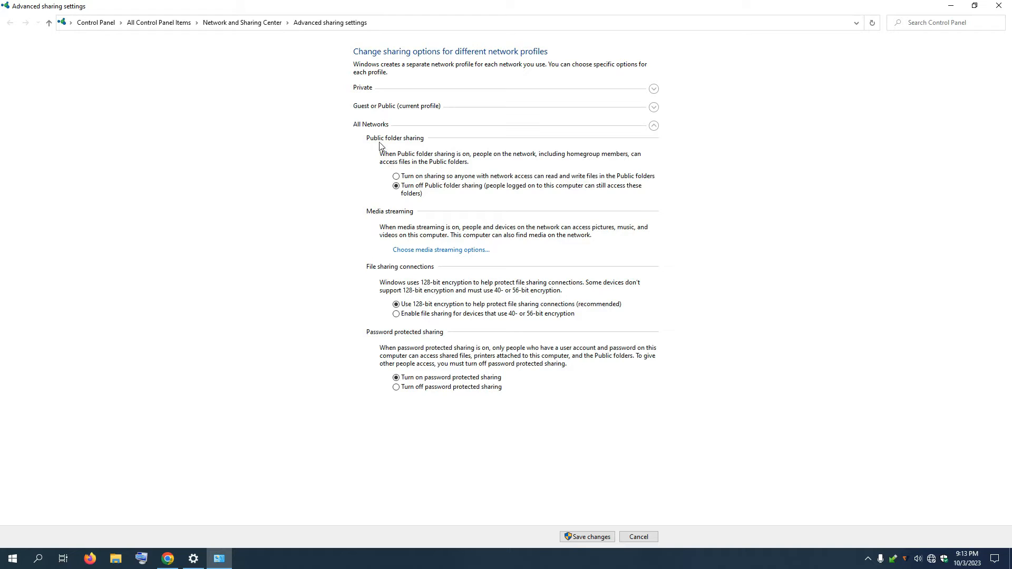
pyautogui.click(396, 177)
pyautogui.click(396, 387)
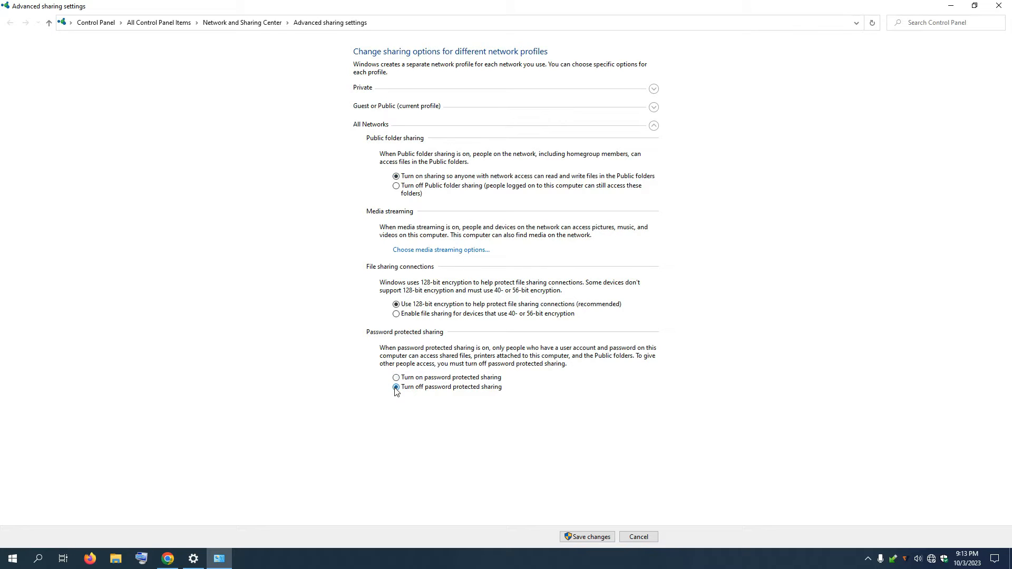
pyautogui.click(584, 538)
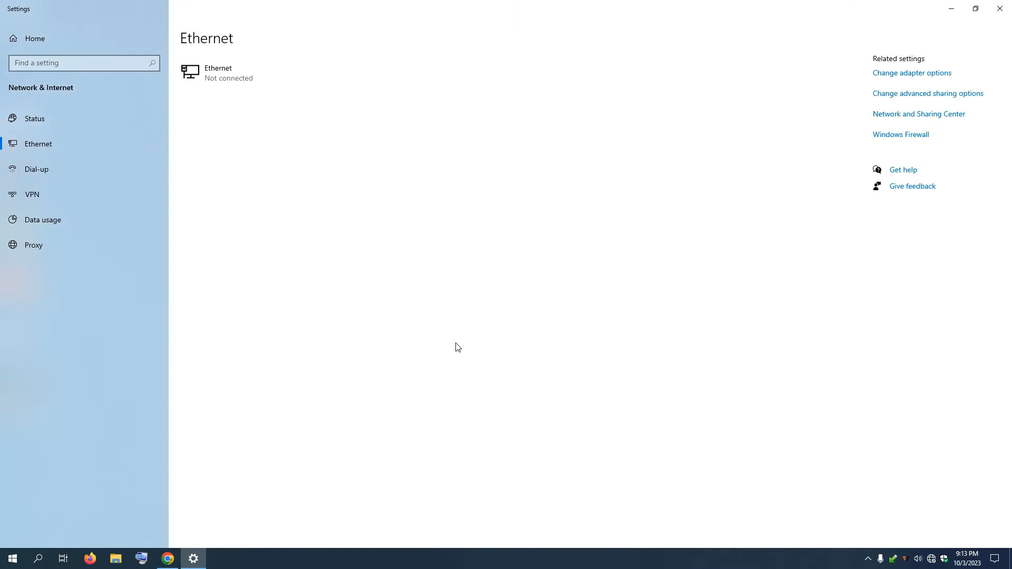
# Step: Close Settings, refresh the desktop, and open the Network icon's Properties to reach Network Connections
pyautogui.click(1000, 9)
pyautogui.rightClick(558, 75)
pyautogui.click(590, 107)
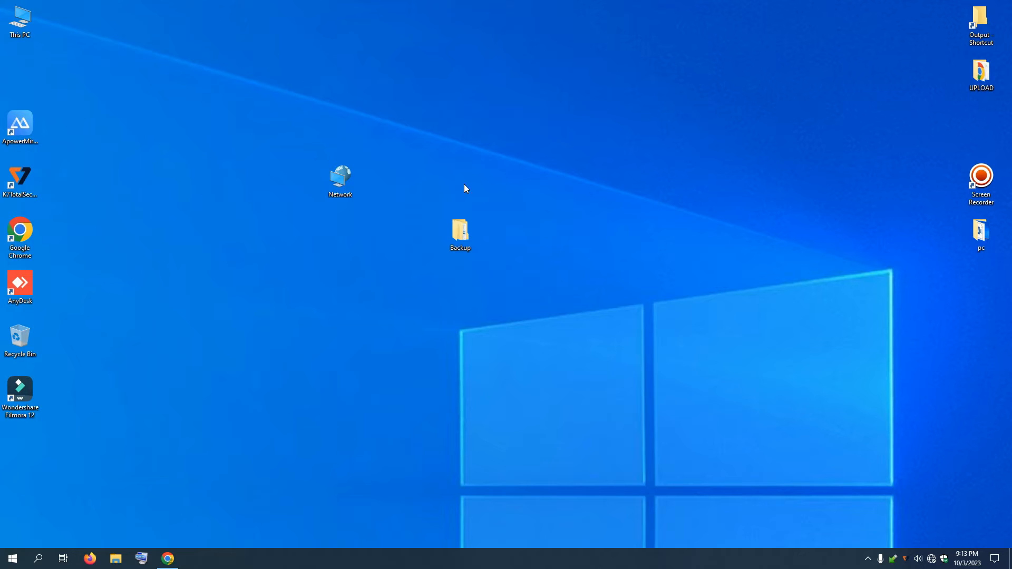
pyautogui.rightClick(353, 192)
pyautogui.rightClick(346, 186)
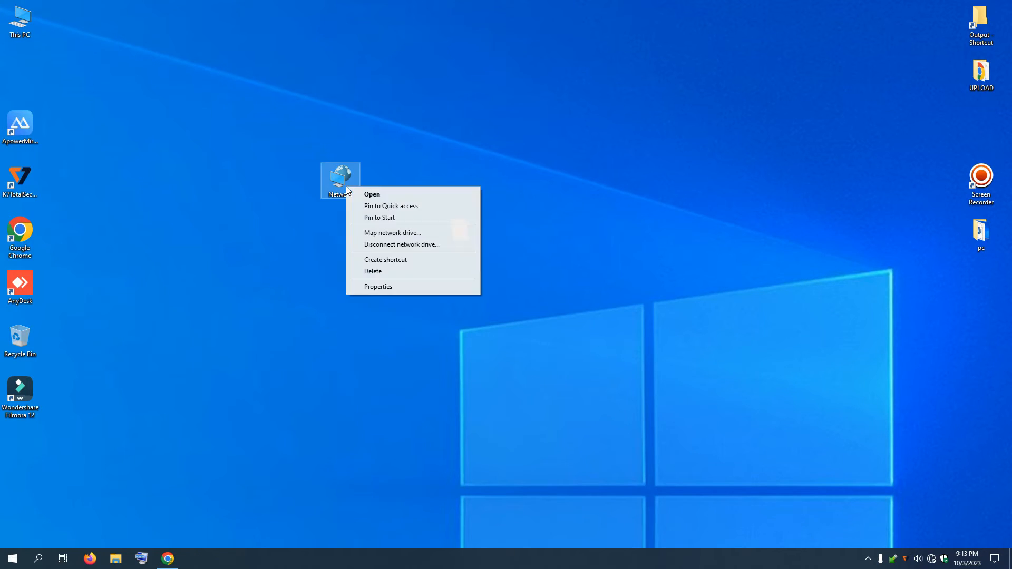
pyautogui.click(378, 286)
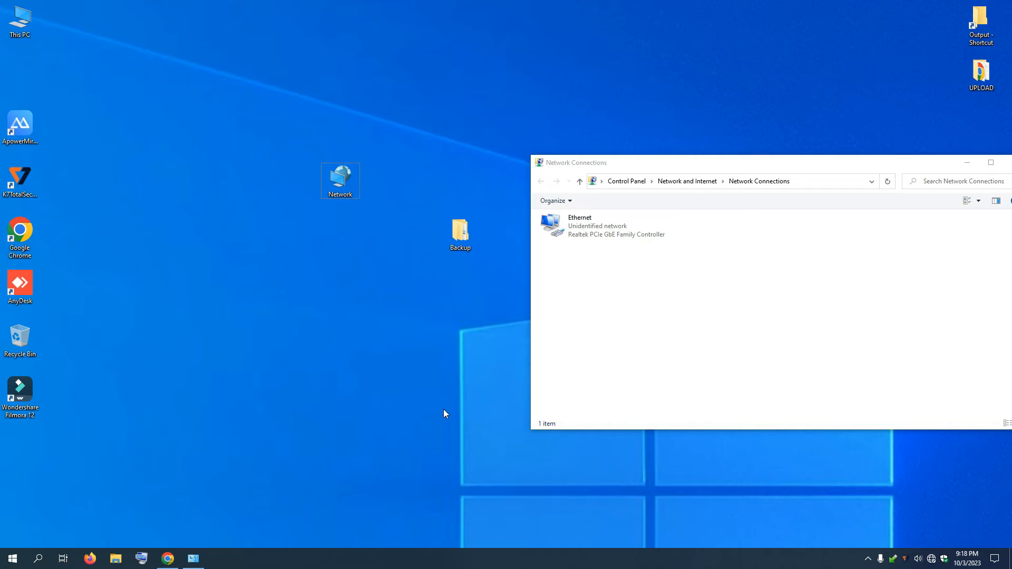
# Step: Launch mstsc and connect Remote Desktop to 192.168.1.2
pyautogui.press('super+r')
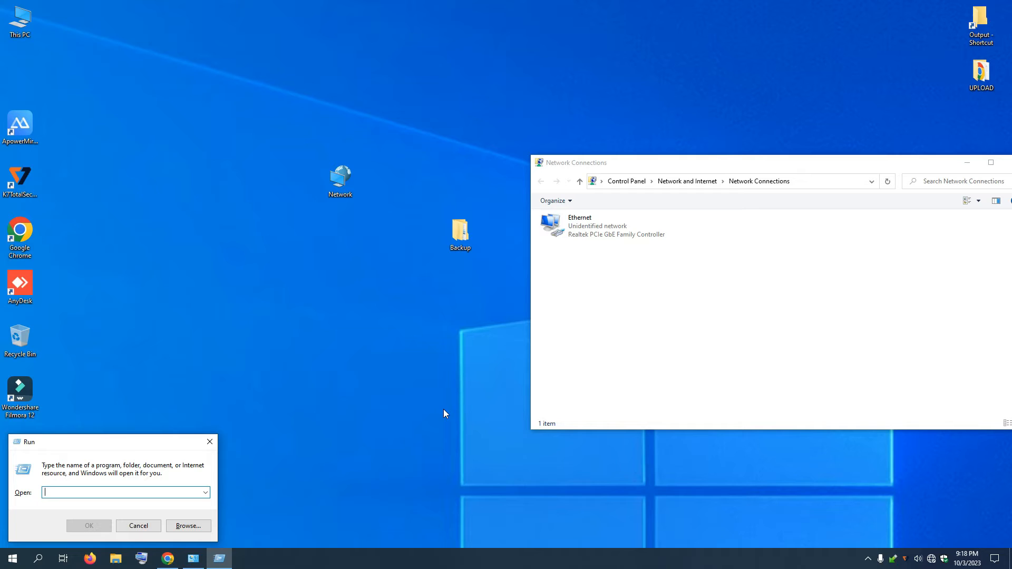
pyautogui.write('mstsc')
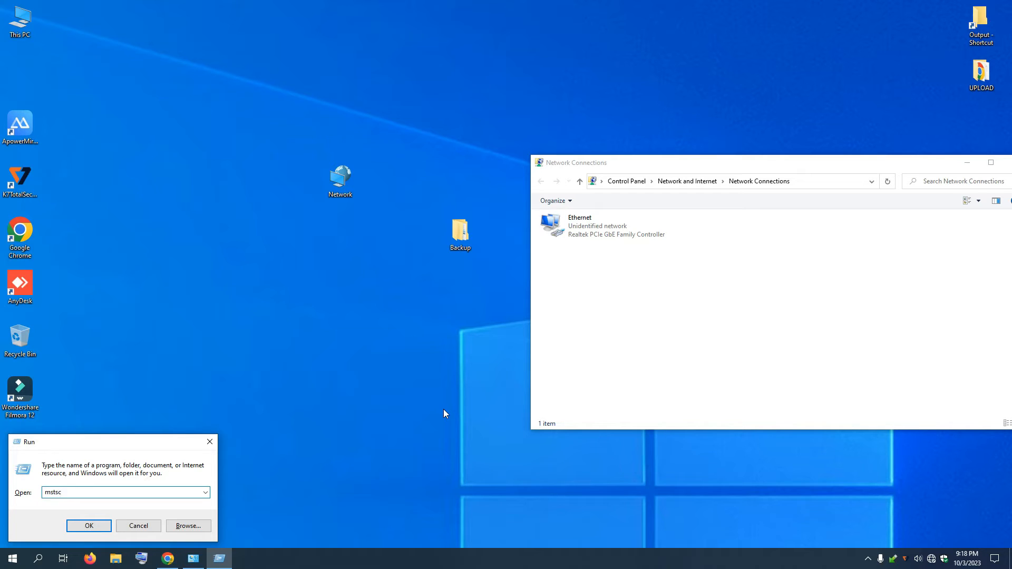
pyautogui.press('Return')
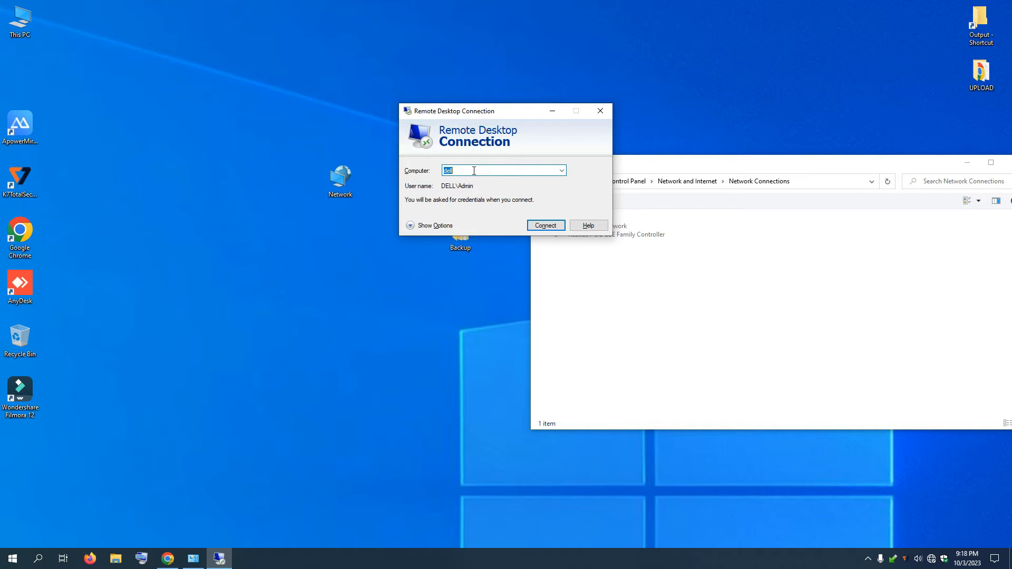
pyautogui.press('BackSpace')
pyautogui.moveTo(508, 114); pyautogui.dragTo(401, 125)
pyautogui.write('192.168.1')
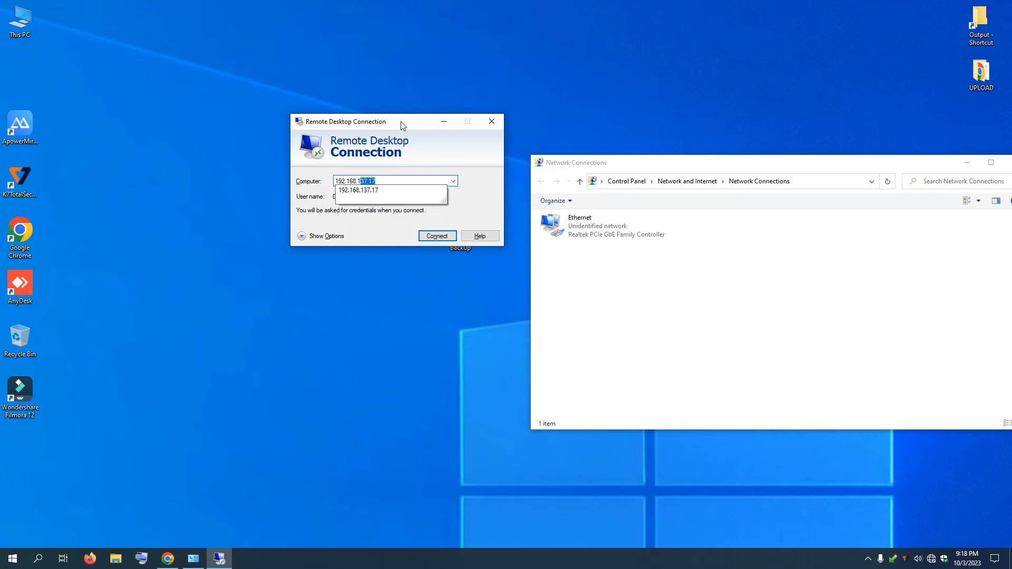
pyautogui.write('.2')
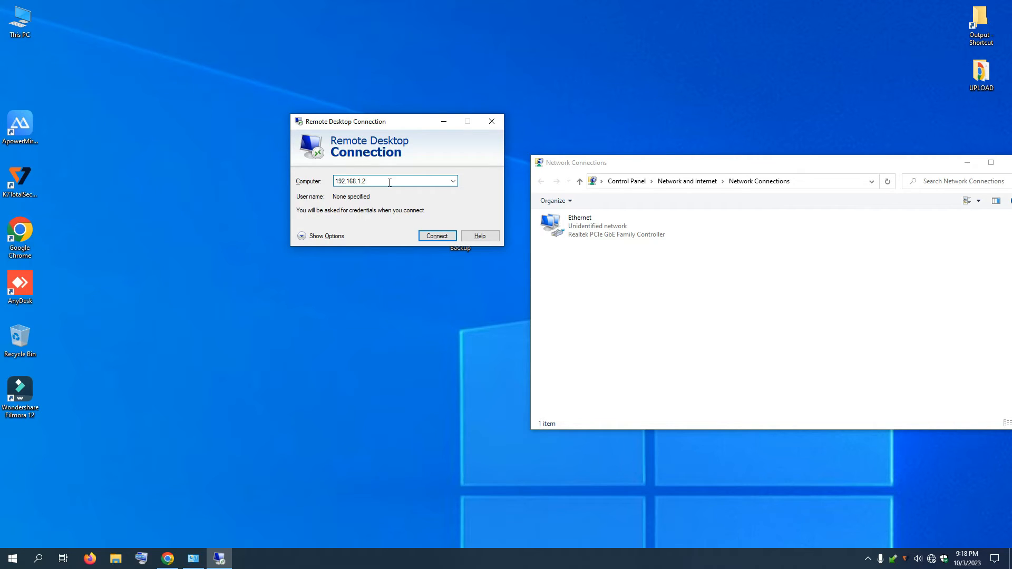
pyautogui.click(436, 236)
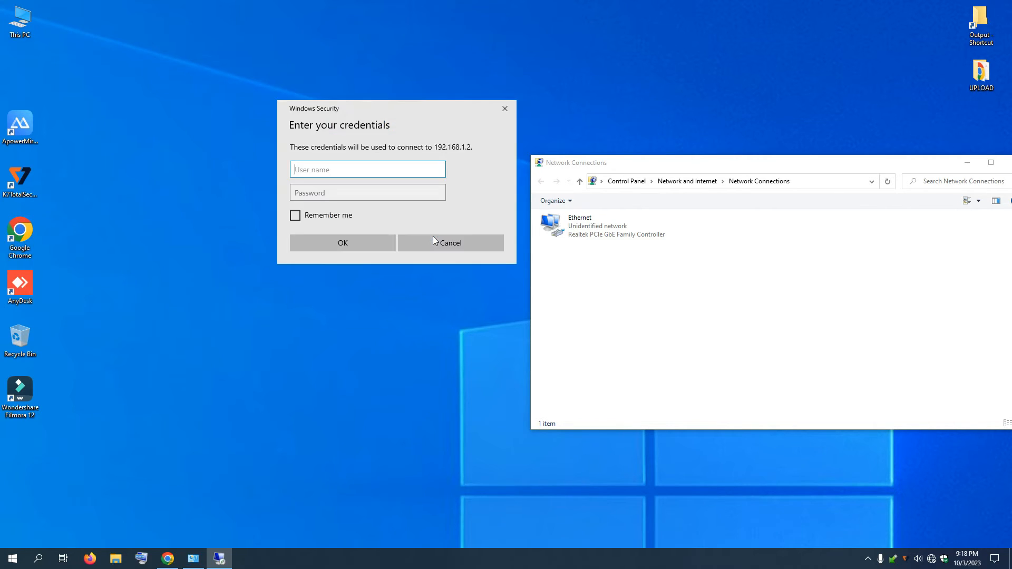
# Step: Enter the remote PC's user name and password, then accept the certificate warning
pyautogui.write('admin')
pyautogui.press('Tab')
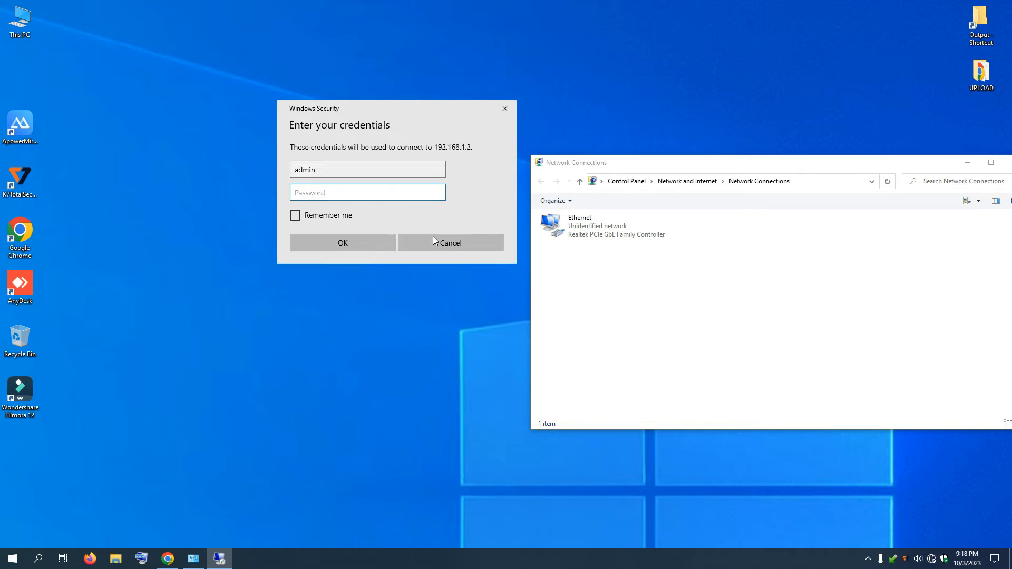
pyautogui.write('admin')
pyautogui.press('Return')
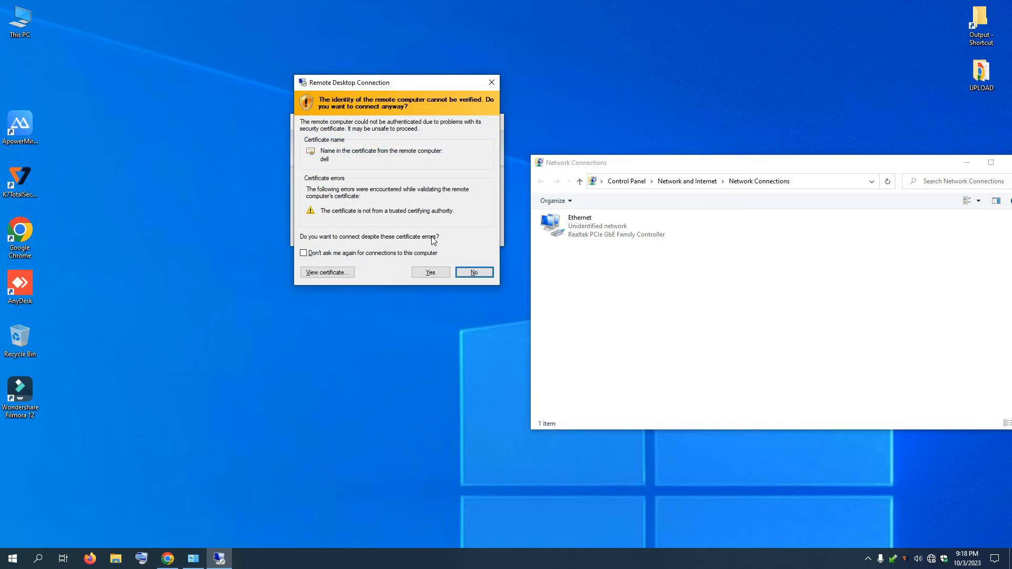
pyautogui.click(435, 274)
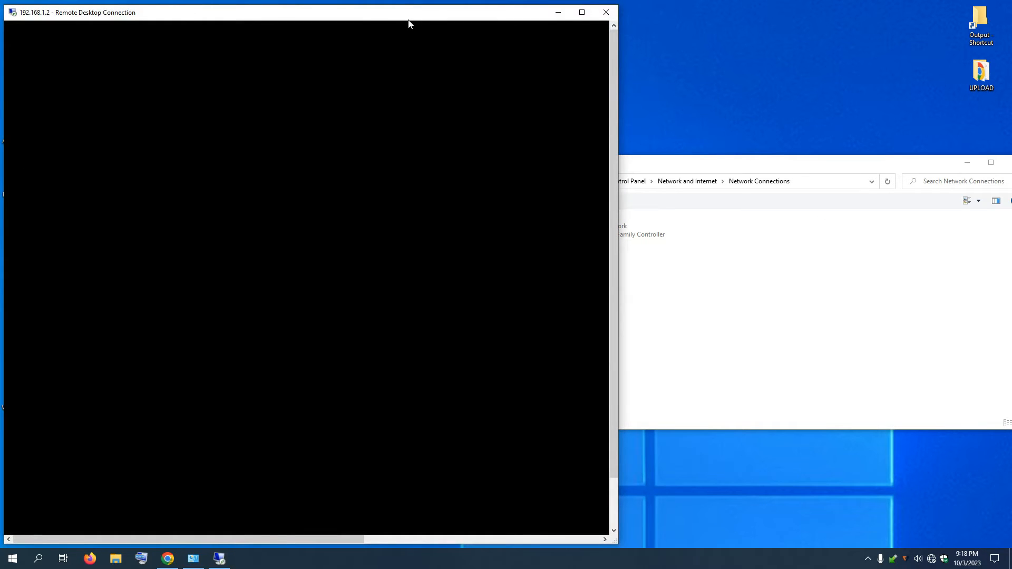
# Step: Arrange the remote session and Network Connections side by side and open the Ethernet adapter's context menu
pyautogui.moveTo(359, 14); pyautogui.dragTo(400, 14)
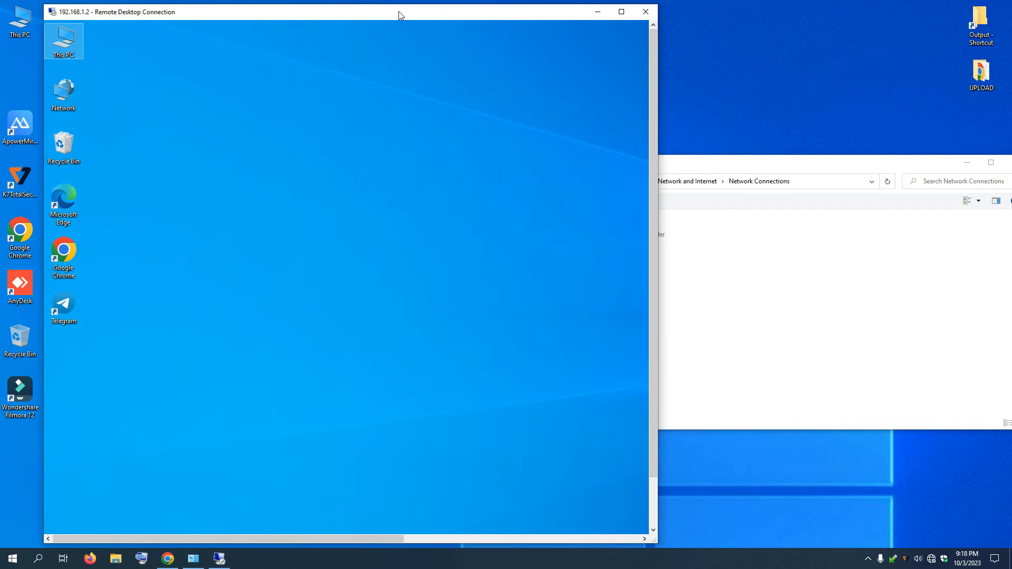
pyautogui.moveTo(801, 162); pyautogui.dragTo(938, 176)
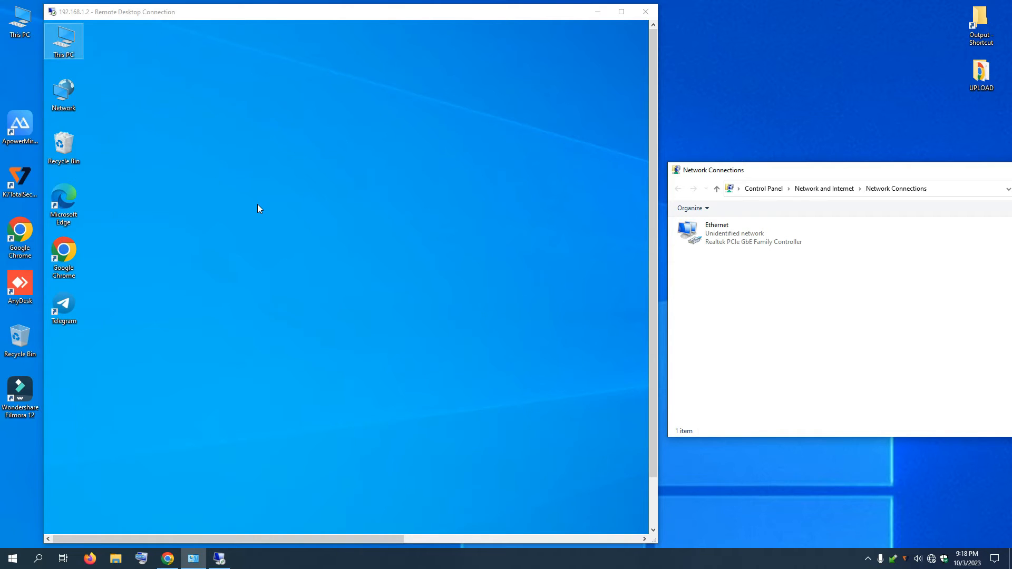
pyautogui.moveTo(285, 14); pyautogui.dragTo(316, 51)
pyautogui.moveTo(801, 175); pyautogui.dragTo(877, 164)
pyautogui.rightClick(811, 233)
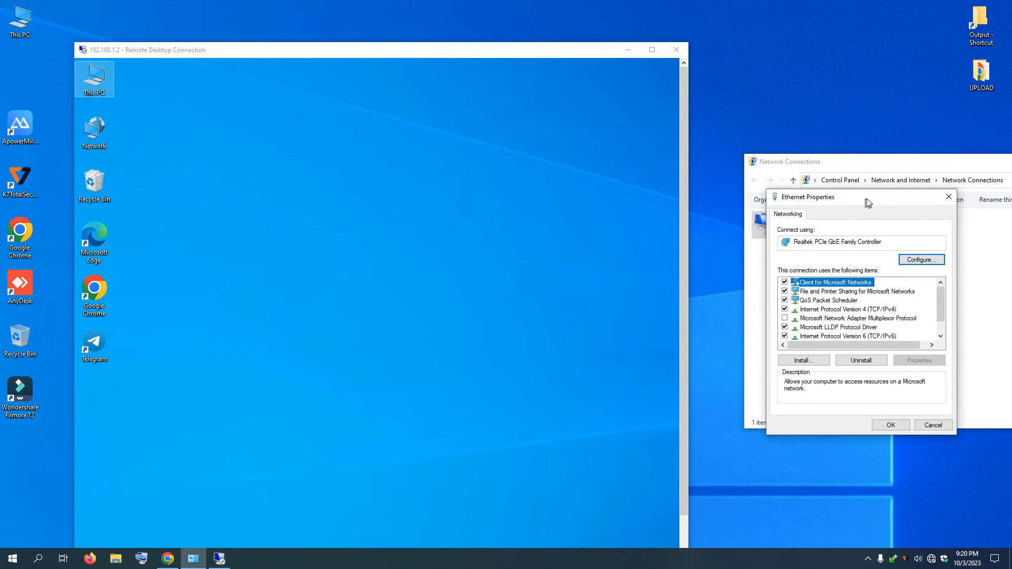
# Step: Open local IPv4 Properties showing address 192.168.1.1 with gateway 192.168.1.2
pyautogui.click(899, 301)
pyautogui.click(930, 351)
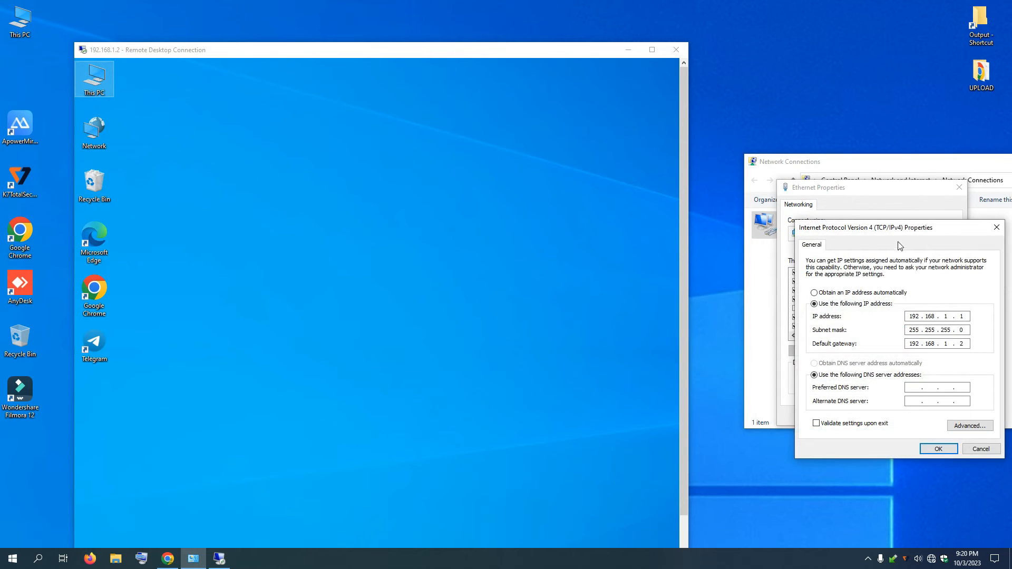
pyautogui.moveTo(916, 228); pyautogui.dragTo(858, 255)
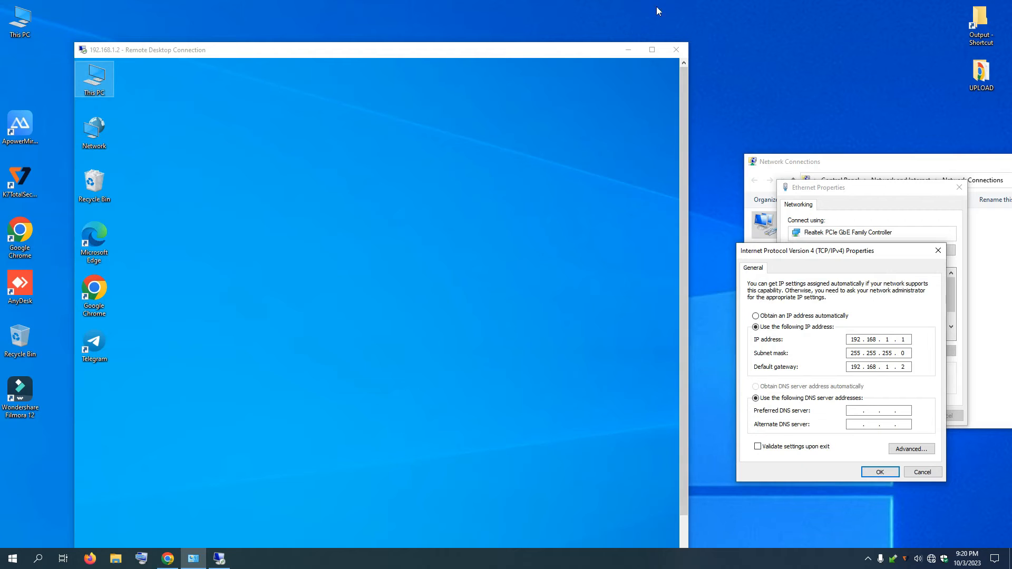
# Step: Resize and reposition the remote session window, and move its Network icon to mid-desktop
pyautogui.moveTo(496, 50); pyautogui.dragTo(491, 8)
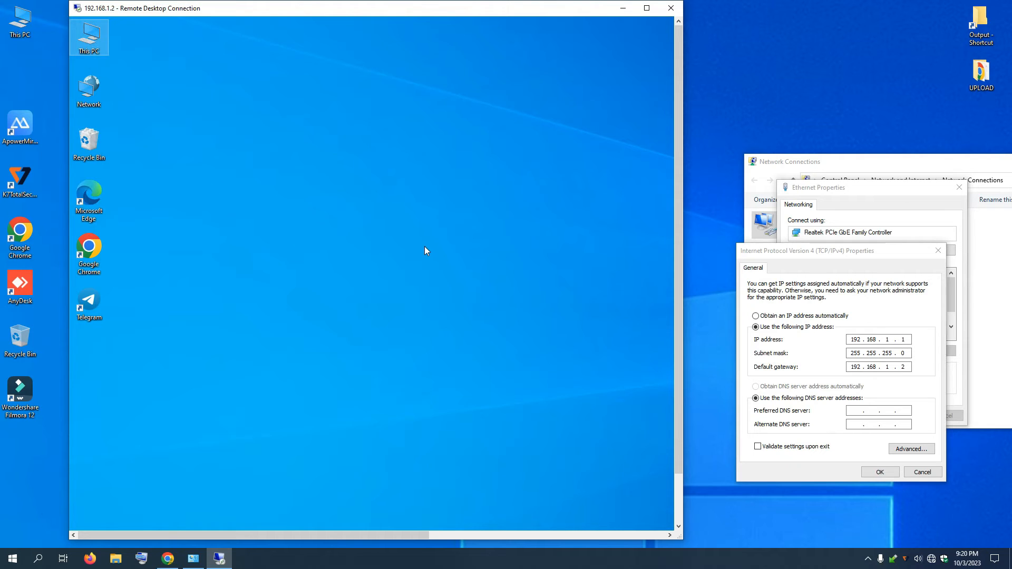
pyautogui.click(353, 235)
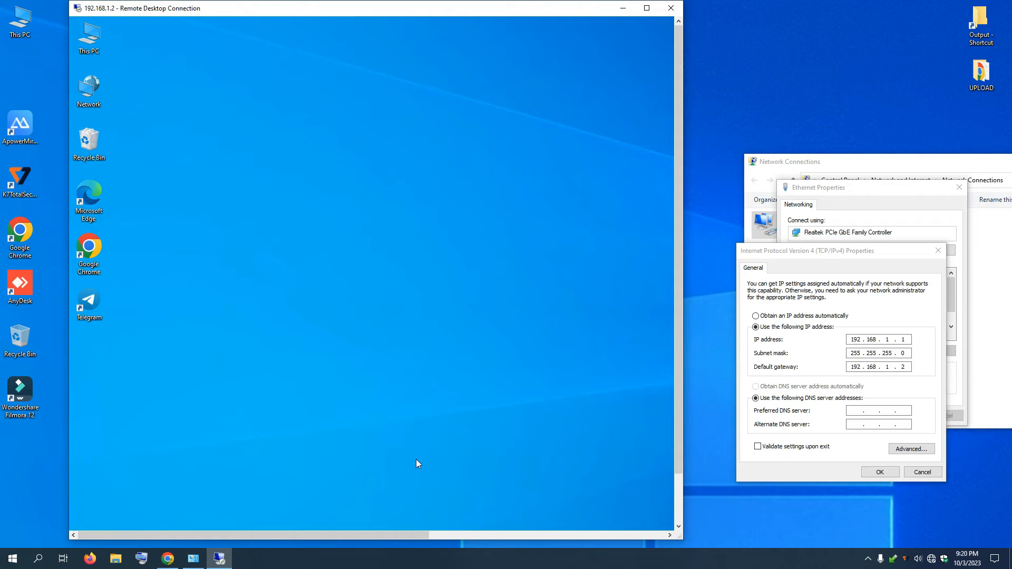
pyautogui.moveTo(378, 10); pyautogui.dragTo(495, 23)
pyautogui.moveTo(186, 314); pyautogui.dragTo(94, 313)
pyautogui.moveTo(495, 17); pyautogui.dragTo(517, 27)
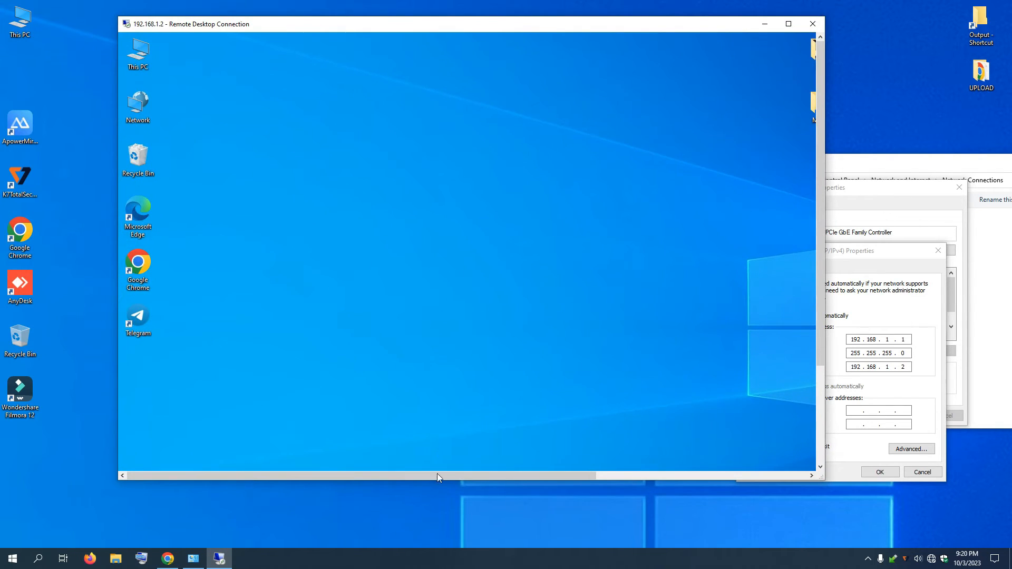
pyautogui.moveTo(436, 481); pyautogui.dragTo(429, 547)
pyautogui.moveTo(530, 2); pyautogui.dragTo(499, 27)
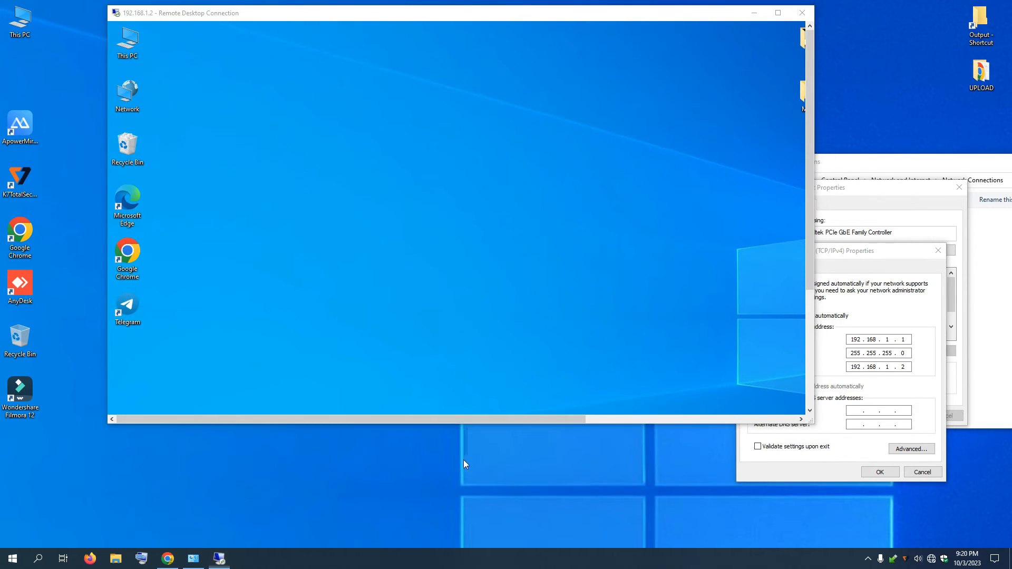
pyautogui.moveTo(472, 425); pyautogui.dragTo(458, 526)
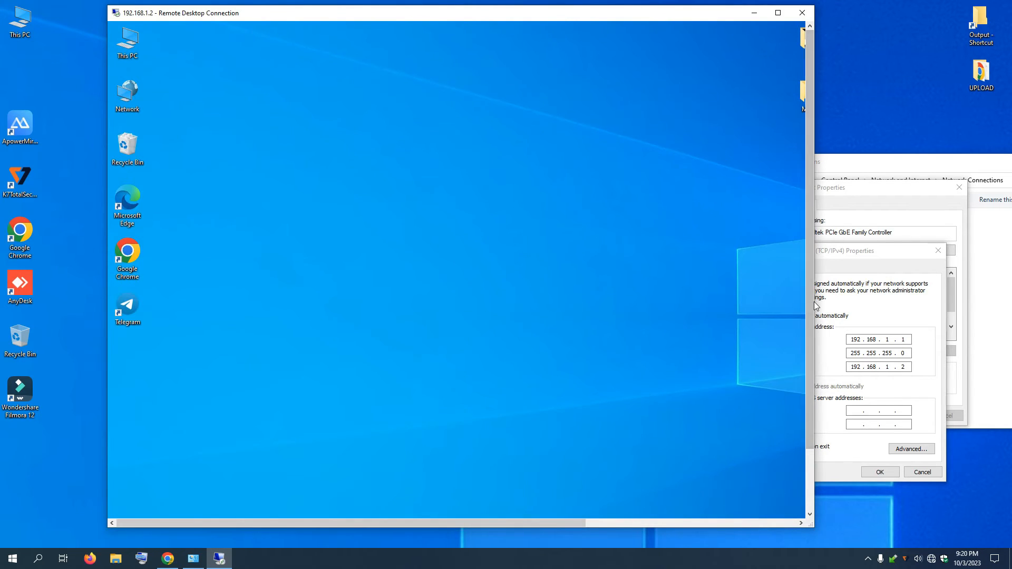
pyautogui.moveTo(810, 316); pyautogui.dragTo(804, 373)
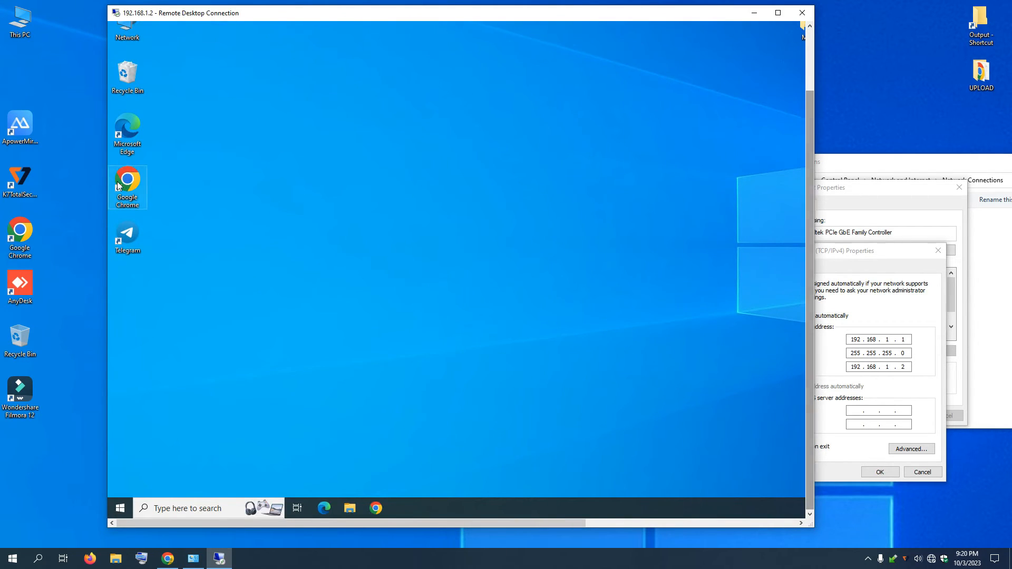
pyautogui.moveTo(136, 38); pyautogui.dragTo(332, 143)
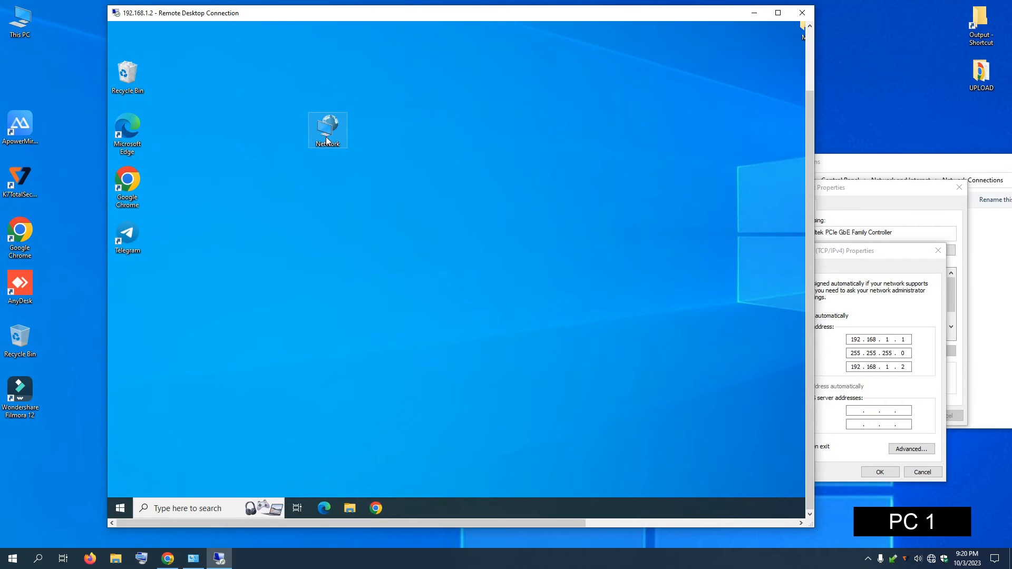
pyautogui.moveTo(553, 16); pyautogui.dragTo(466, 37)
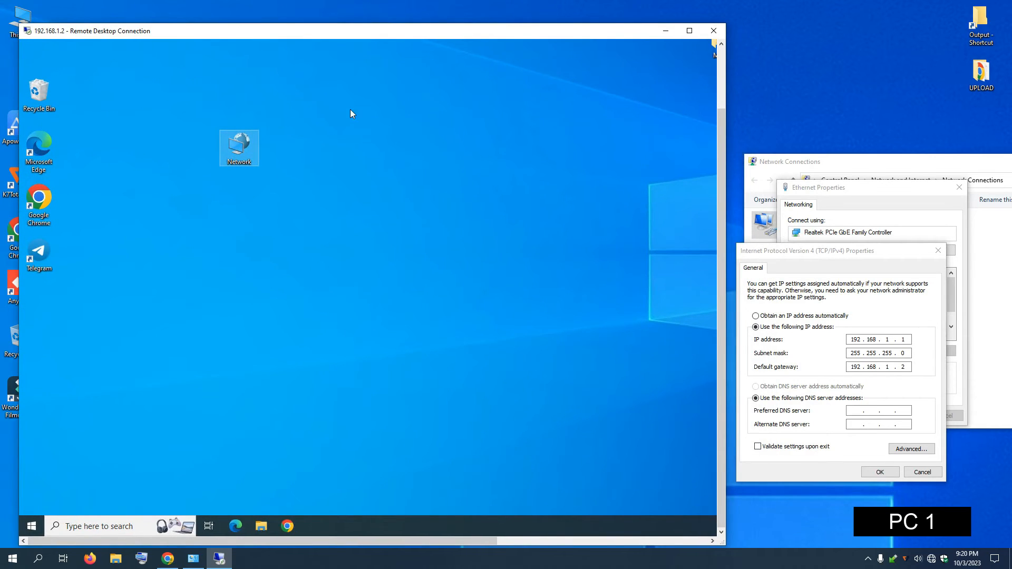
# Step: On PC 2, open Ethernet IPv4 Properties: 192.168.1.2, mask 255.255.255.0, gateway 192.168.1.1
pyautogui.rightClick(238, 153)
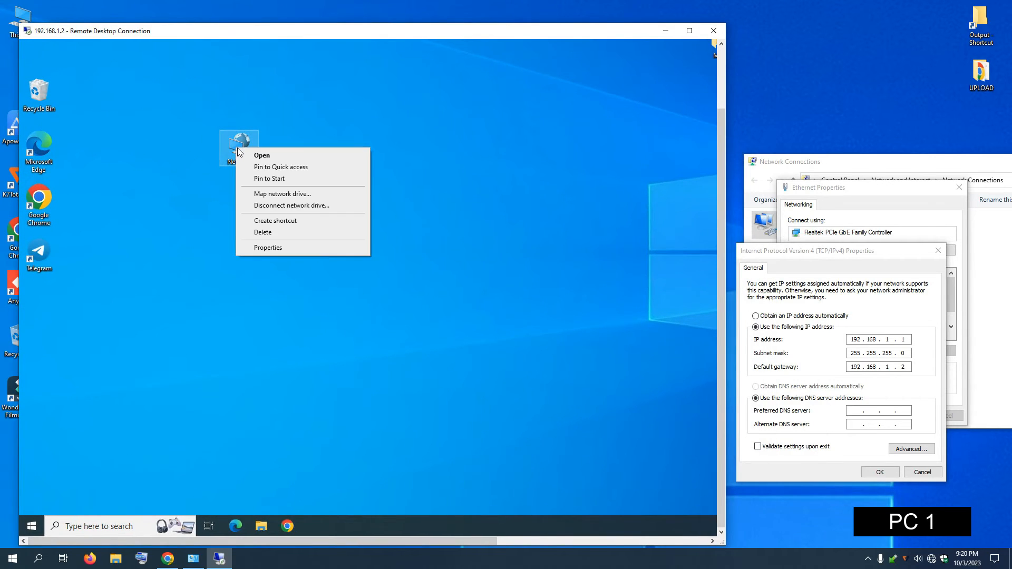
pyautogui.click(267, 248)
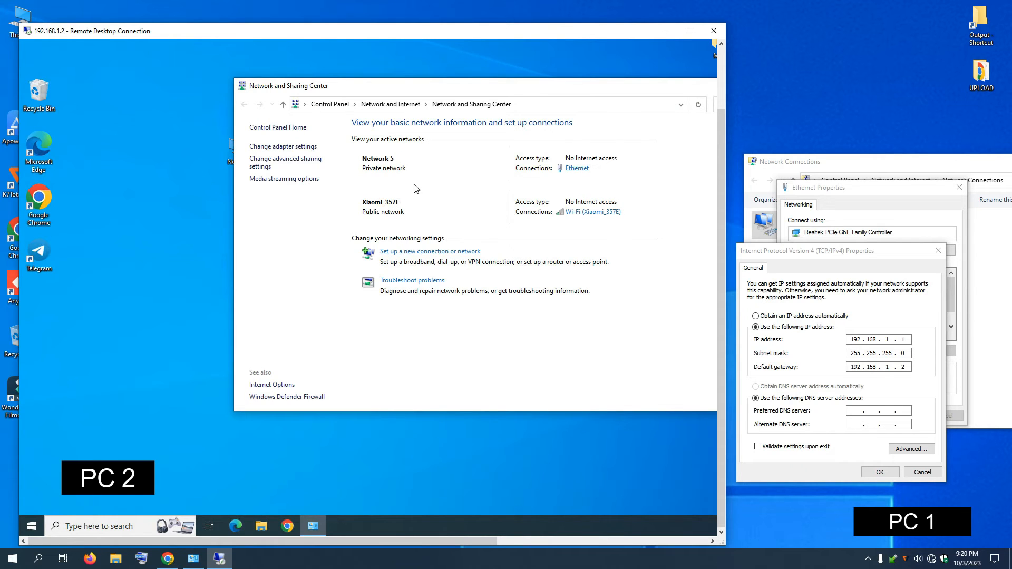
pyautogui.click(265, 147)
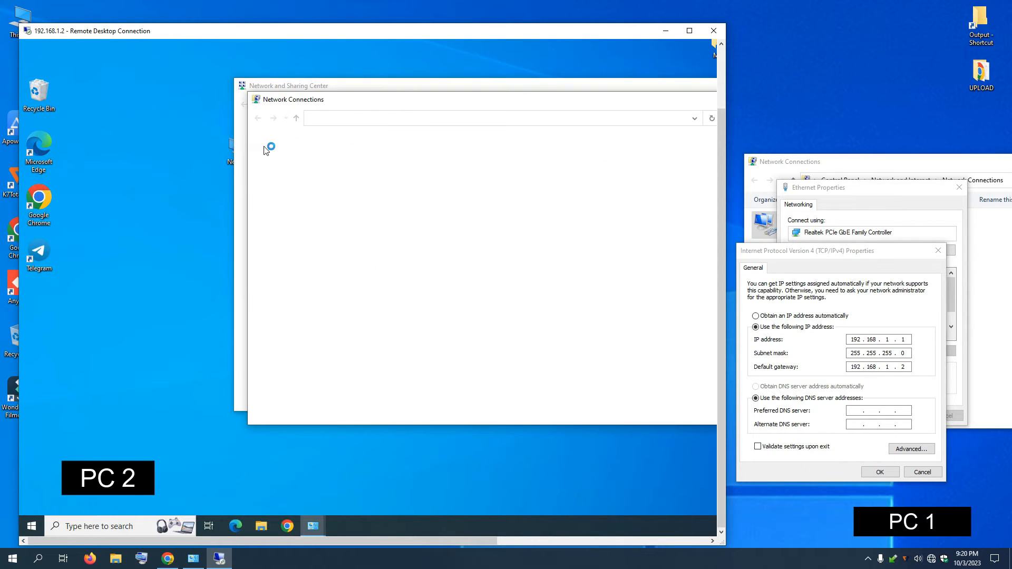
pyautogui.rightClick(436, 166)
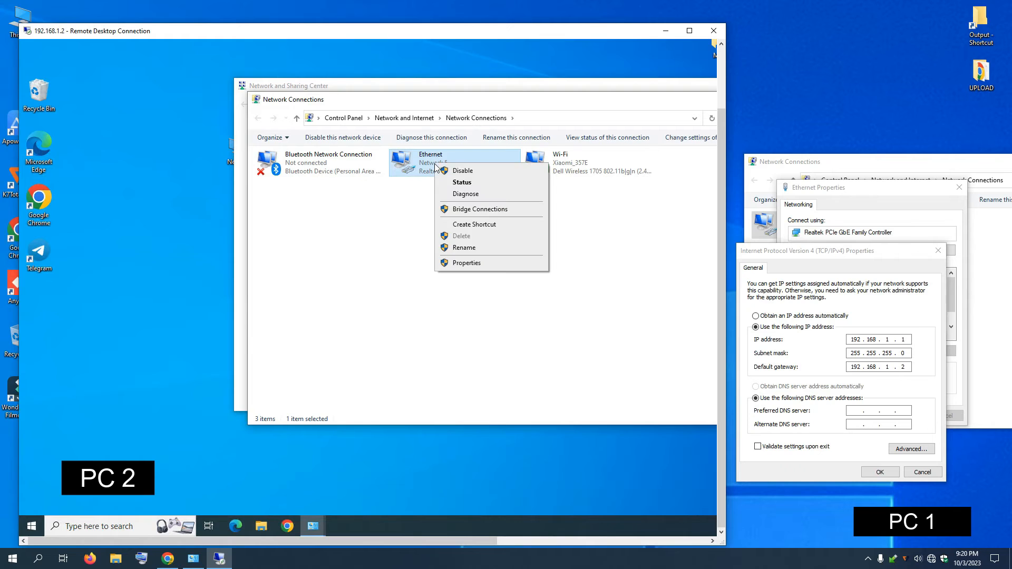
pyautogui.click(471, 264)
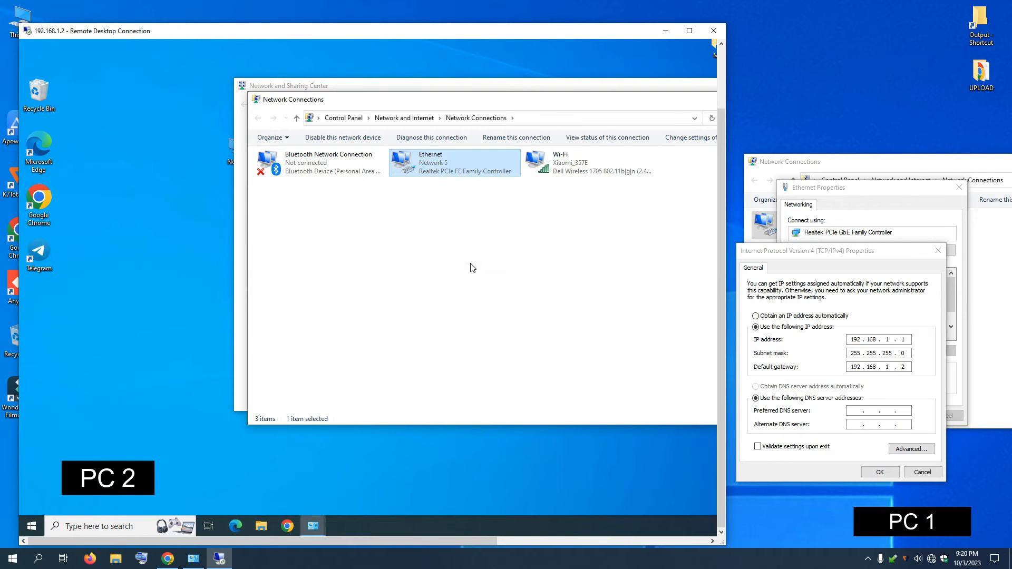
pyautogui.click(376, 259)
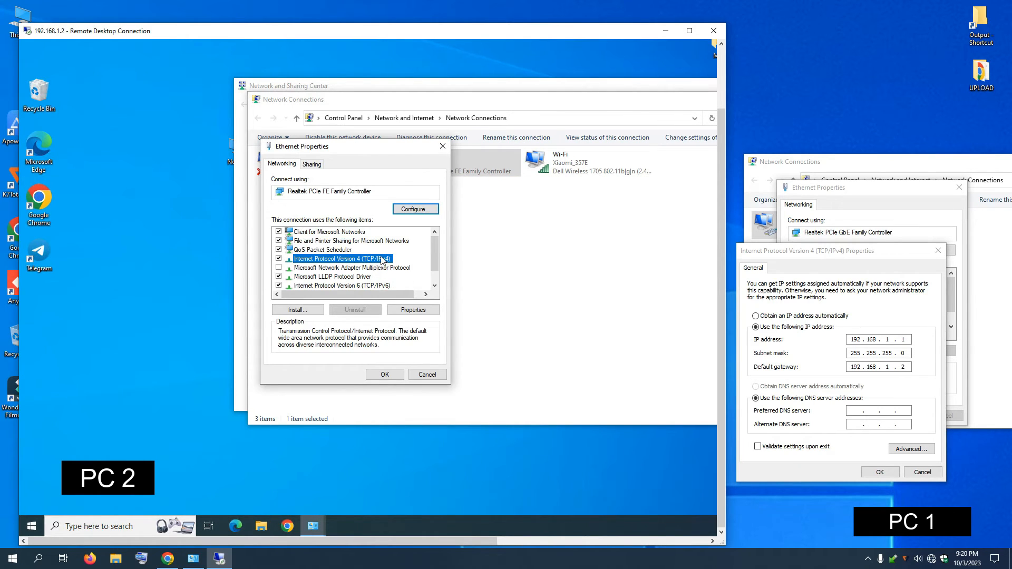
pyautogui.click(425, 311)
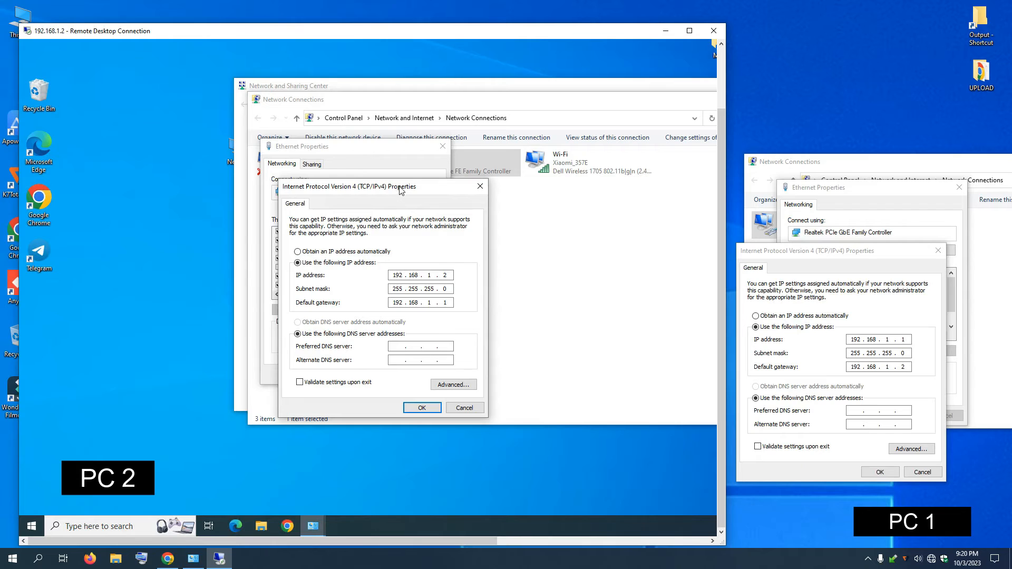
pyautogui.moveTo(419, 193); pyautogui.dragTo(433, 211)
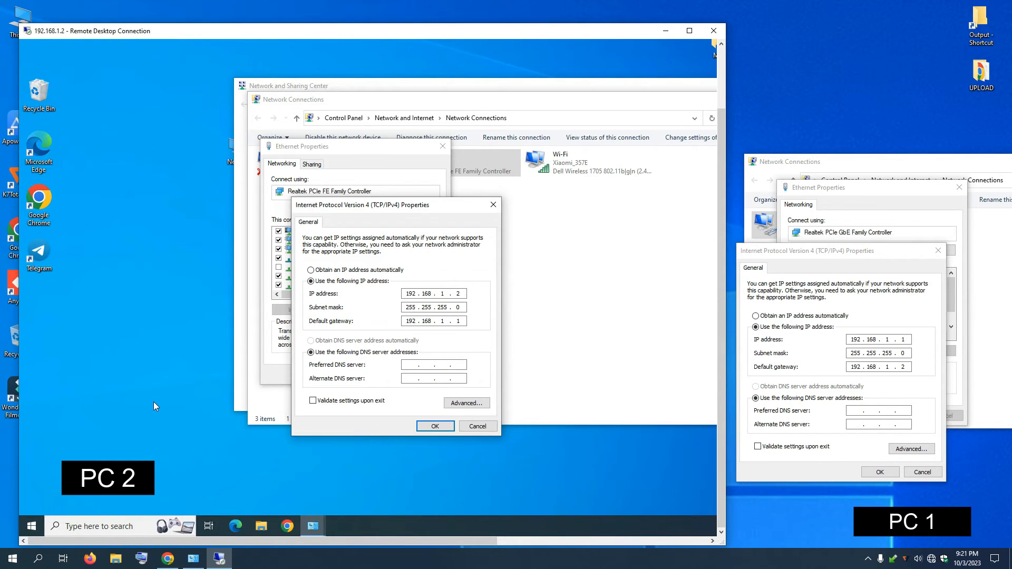
pyautogui.press('super+r')
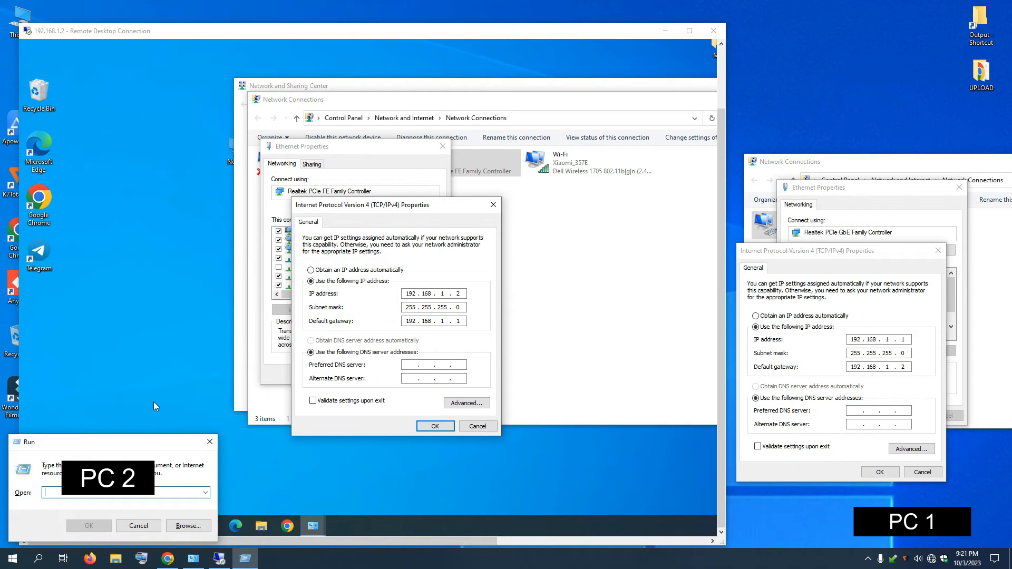
# Step: Open Command Prompt on PC 2 and run ping 192.168.1.1 -t, receiving steady replies
pyautogui.click(209, 443)
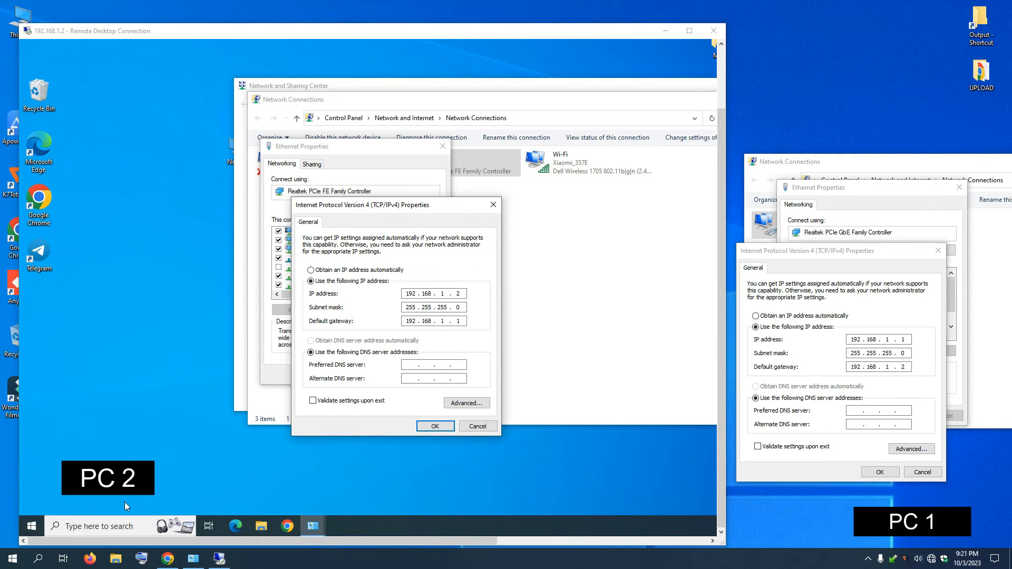
pyautogui.click(99, 527)
pyautogui.write('cmd')
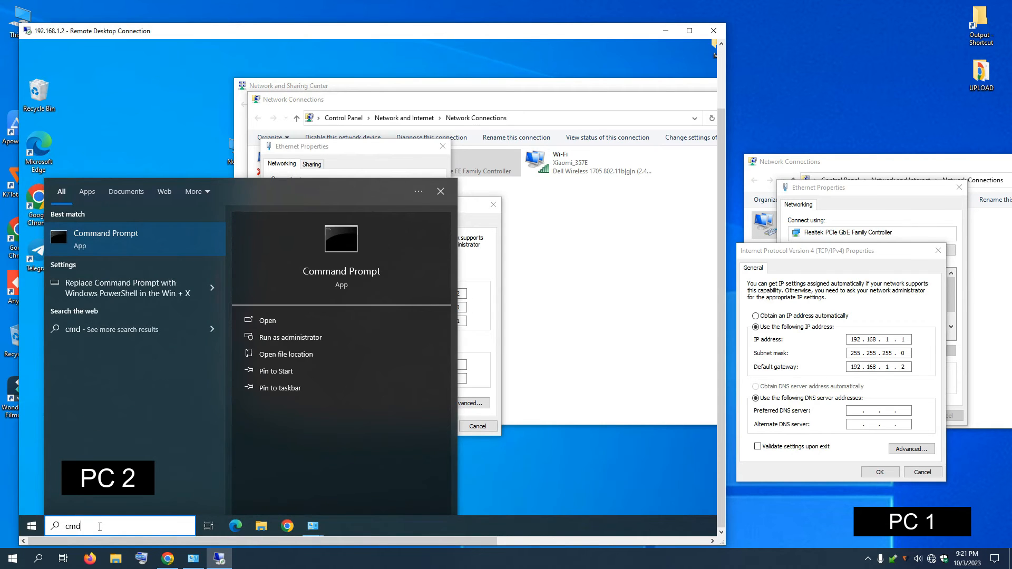
pyautogui.press('Return')
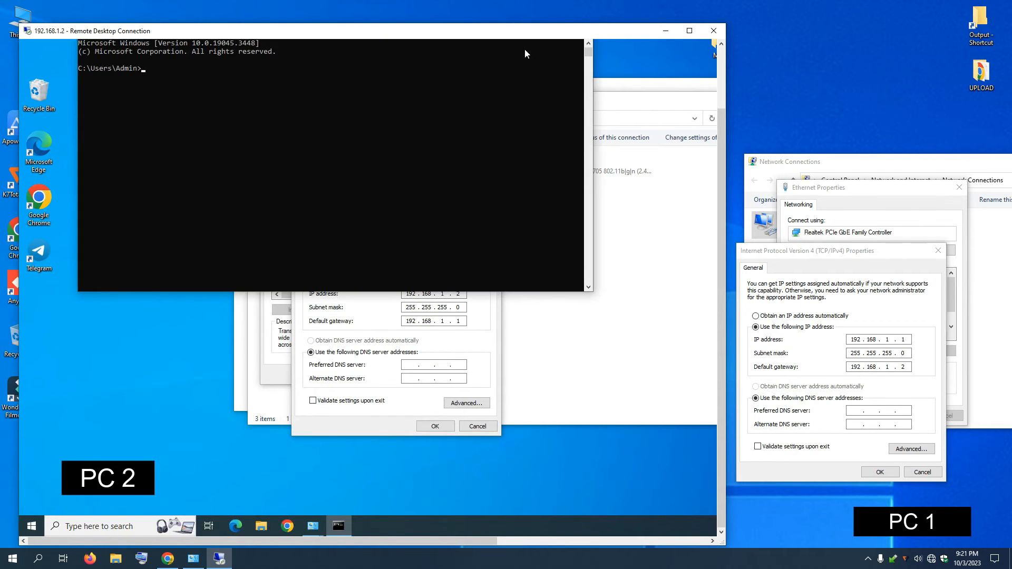
pyautogui.moveTo(721, 113); pyautogui.dragTo(722, 90)
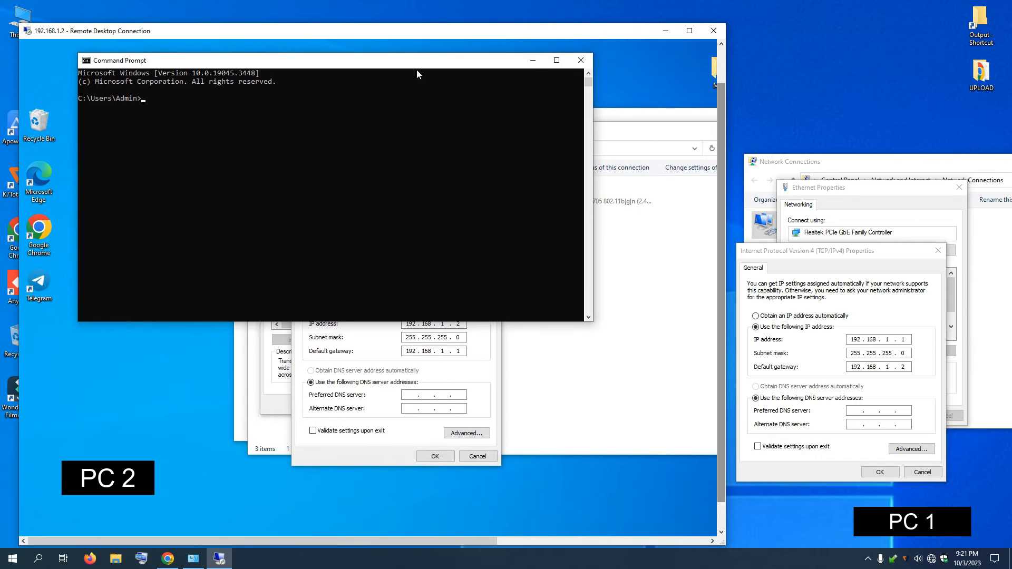
pyautogui.write('ping 192.168.')
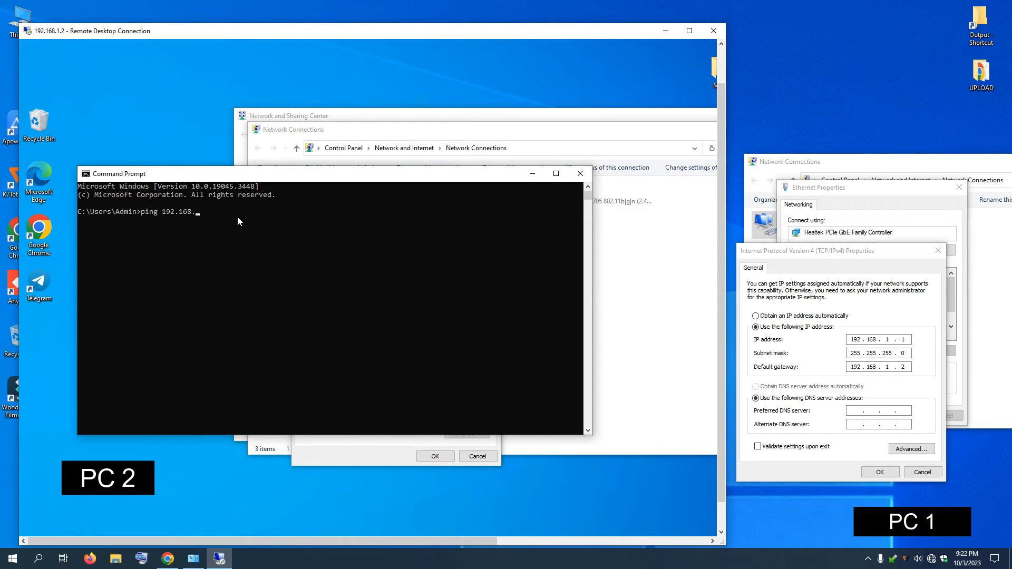
pyautogui.write('1.1 -t')
pyautogui.press('Return')
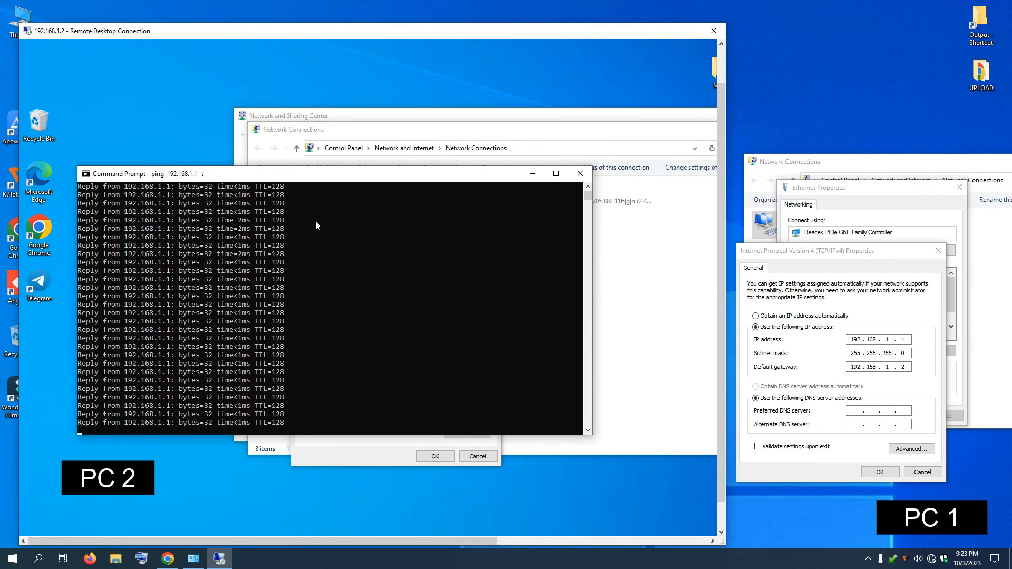
pyautogui.scroll(2, 240, 343)
# Step: Close PC 2's Command Prompt, IPv4, Ethernet Properties, Network Connections and Sharing Center windows
pyautogui.click(583, 175)
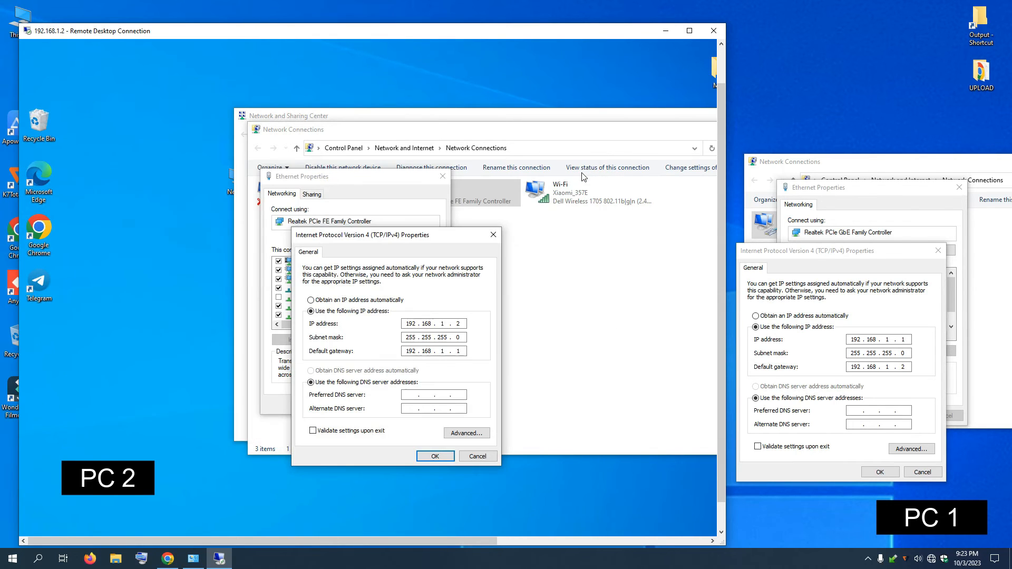
pyautogui.click(494, 235)
pyautogui.click(442, 176)
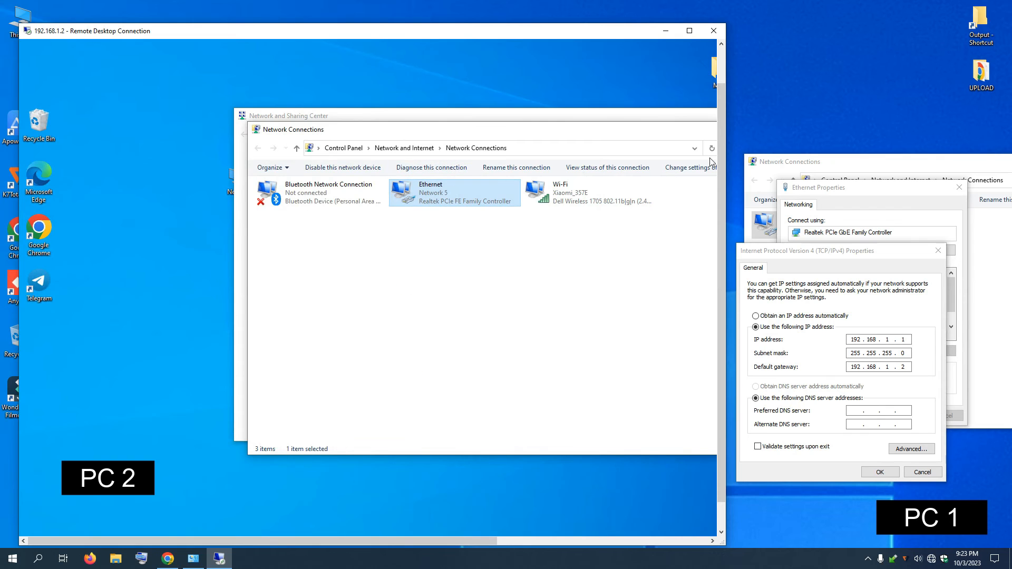
pyautogui.moveTo(666, 134); pyautogui.dragTo(409, 172)
pyautogui.click(573, 171)
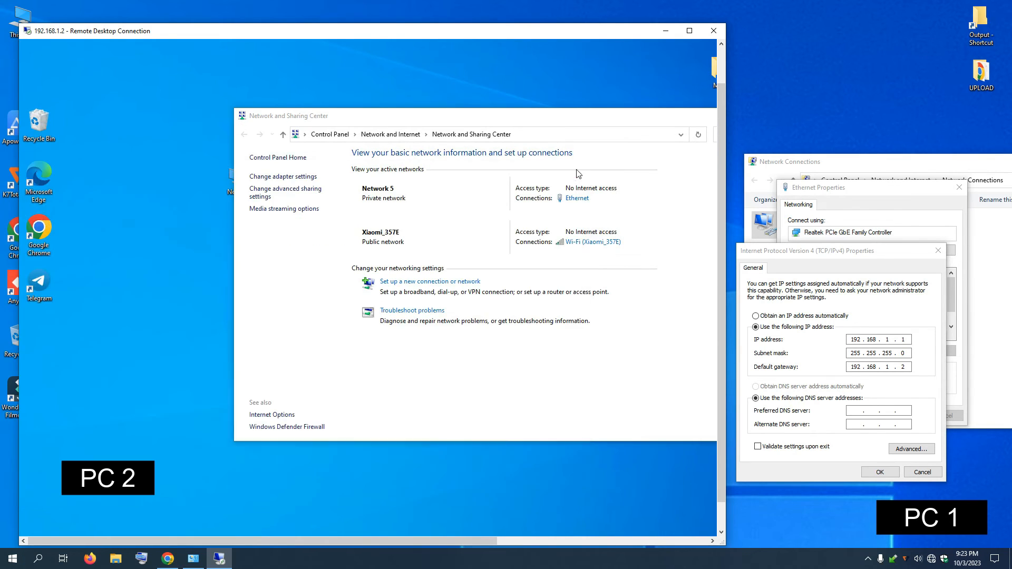
pyautogui.moveTo(627, 125); pyautogui.dragTo(451, 145)
pyautogui.click(645, 142)
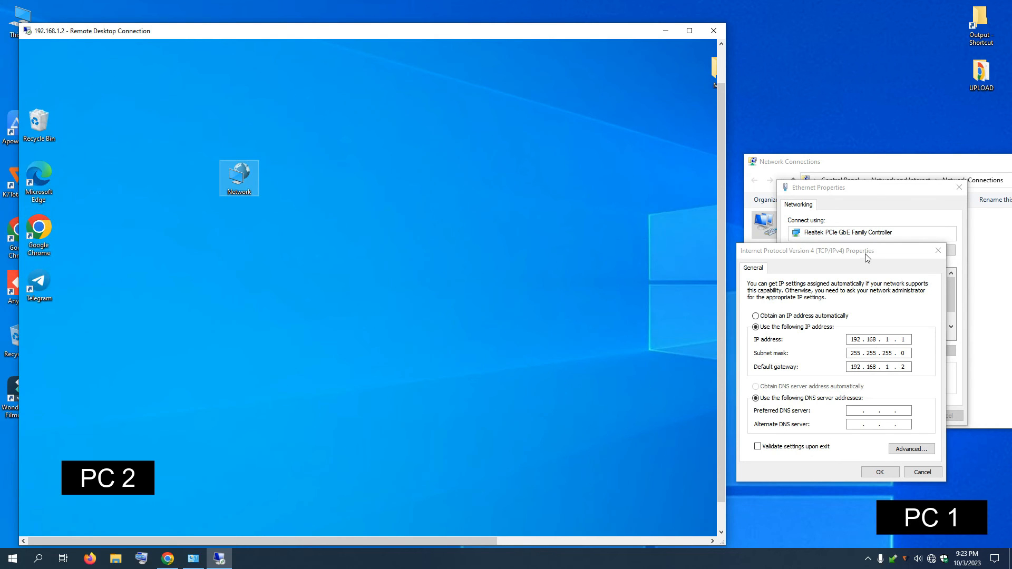
pyautogui.moveTo(867, 256); pyautogui.dragTo(891, 243)
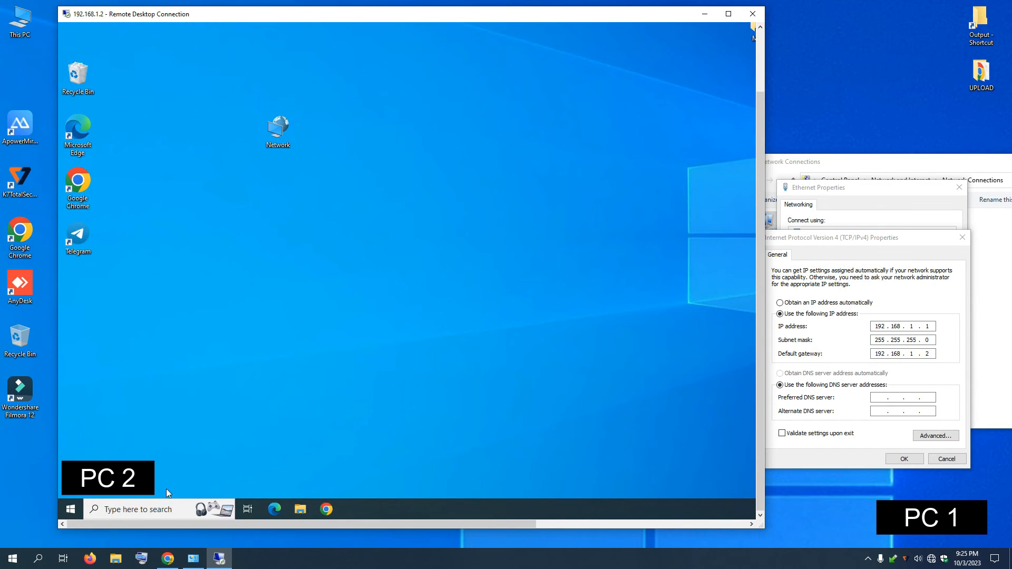
# Step: Open Run on PC 2, clear the old entry and start entering \\192.168.1.1
pyautogui.click(154, 509)
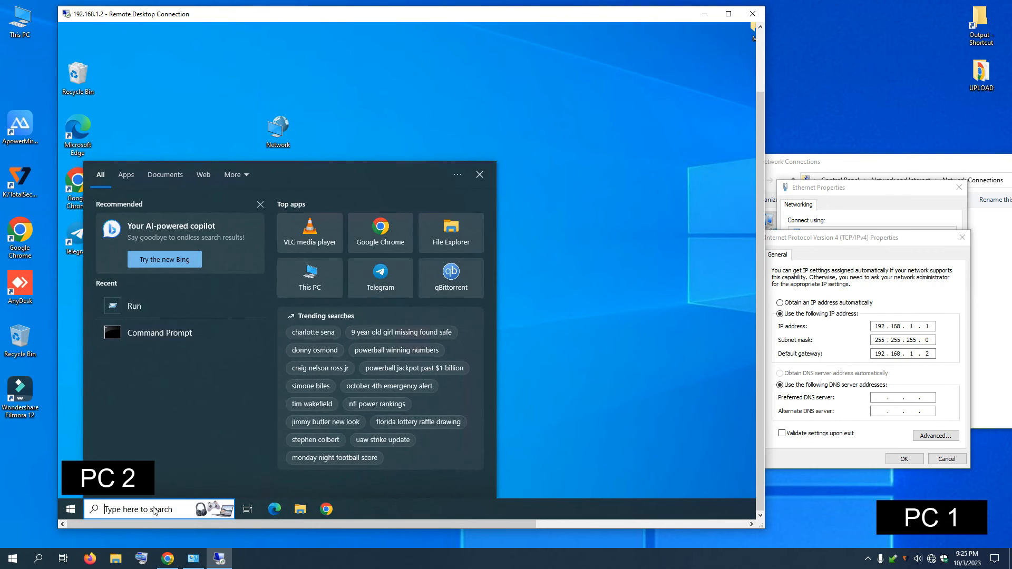
pyautogui.write('run')
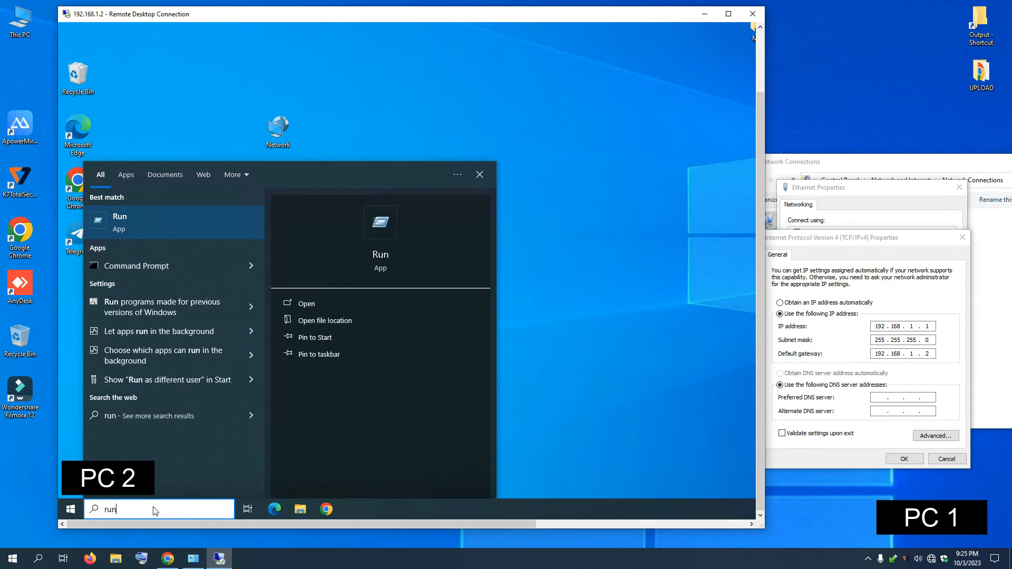
pyautogui.click(136, 230)
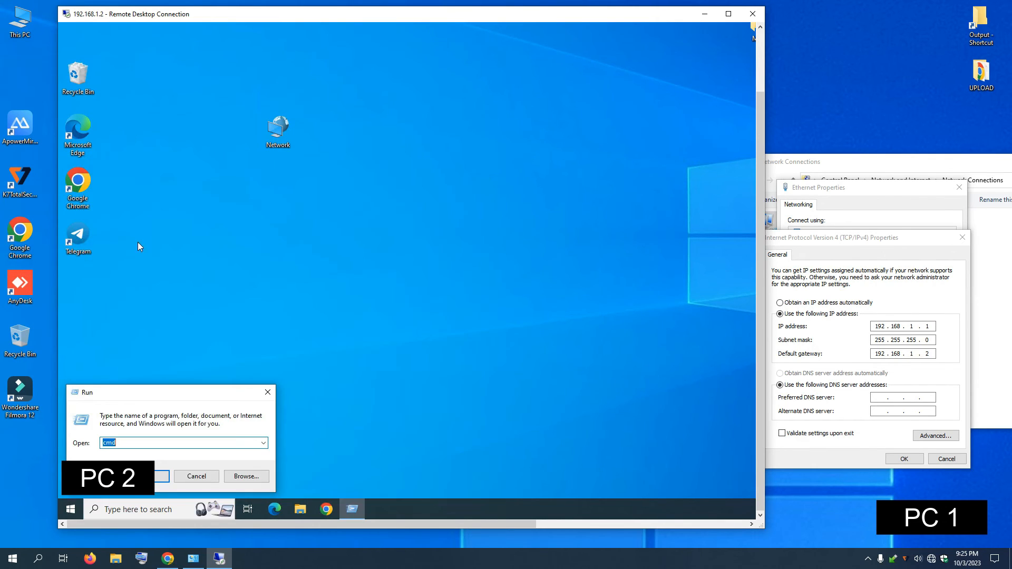
pyautogui.moveTo(176, 389); pyautogui.dragTo(389, 287)
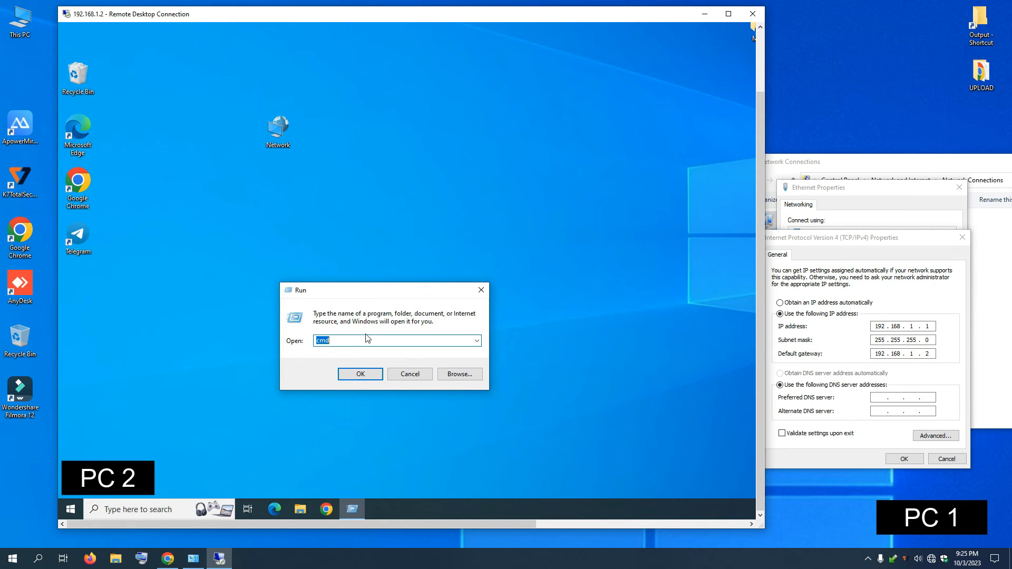
pyautogui.press('BackSpace')
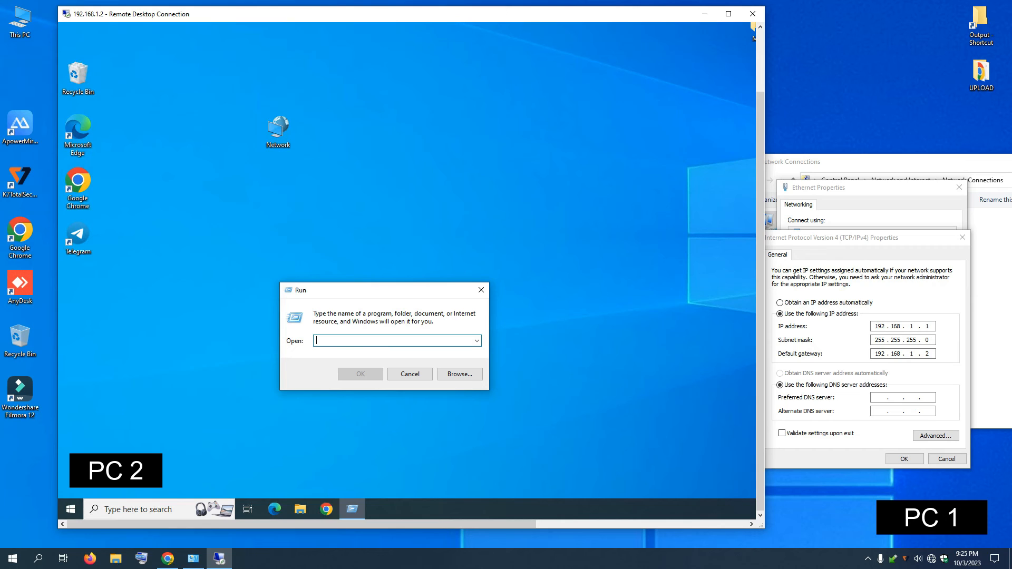
pyautogui.write('\\\\192.168.1.1')
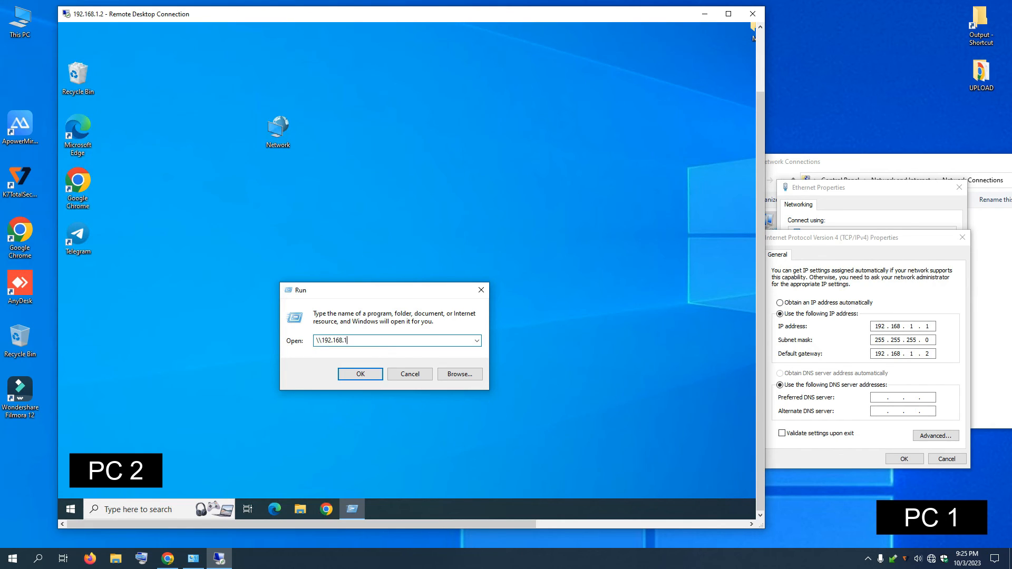
# Step: Open \\192.168.1.1 and bring its credentials prompt to the centre, dismissing stray Start menus
pyautogui.click(360, 374)
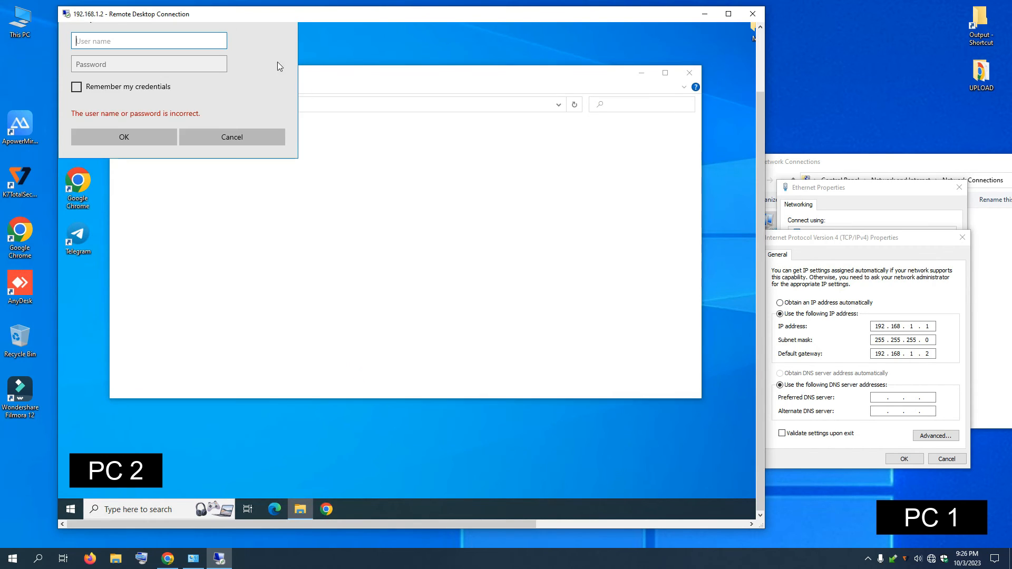
pyautogui.moveTo(760, 120); pyautogui.dragTo(760, 50)
pyautogui.moveTo(174, 48); pyautogui.dragTo(351, 121)
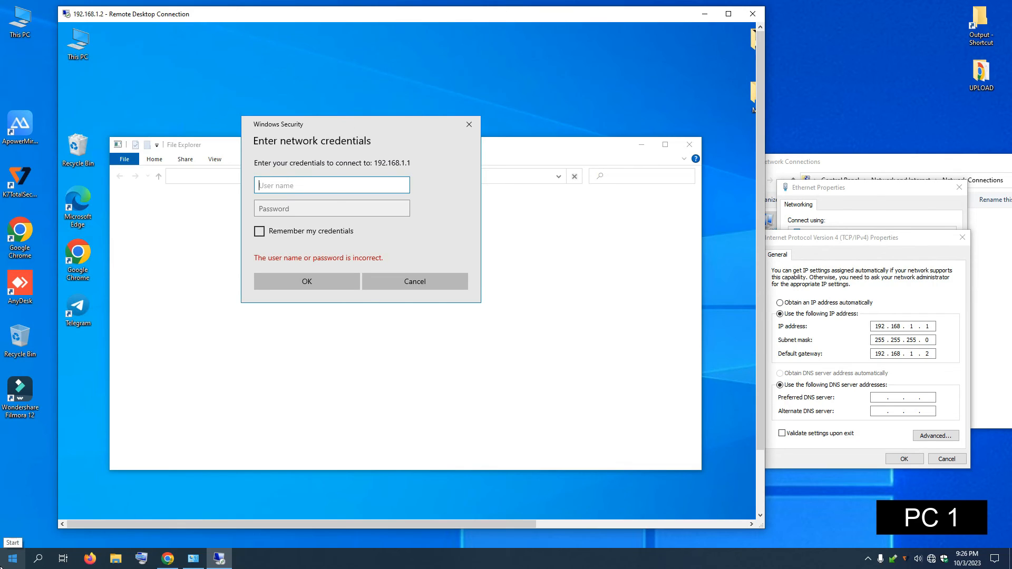
pyautogui.click(13, 558)
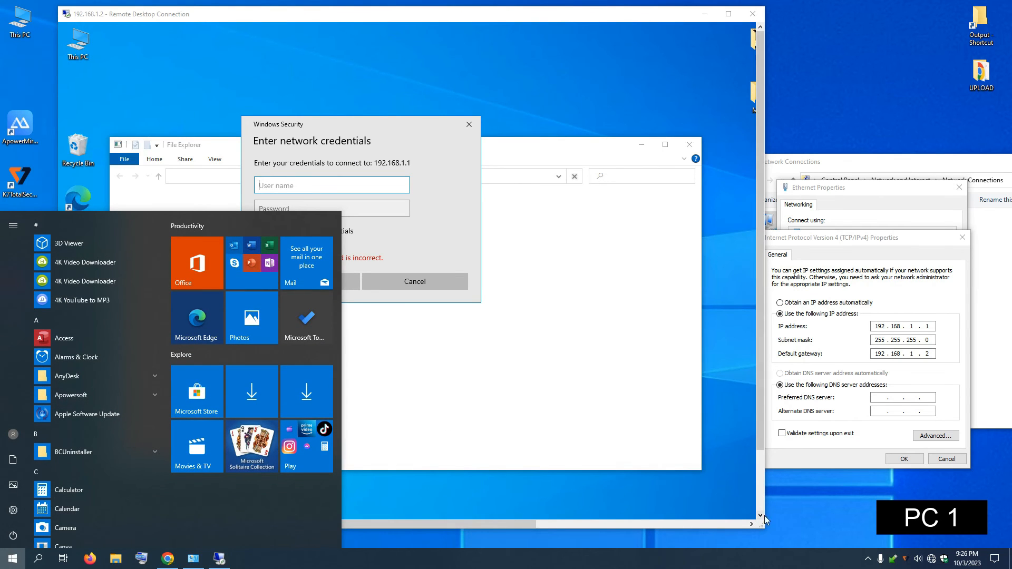
pyautogui.click(816, 455)
pyautogui.moveTo(470, 15); pyautogui.dragTo(537, 22)
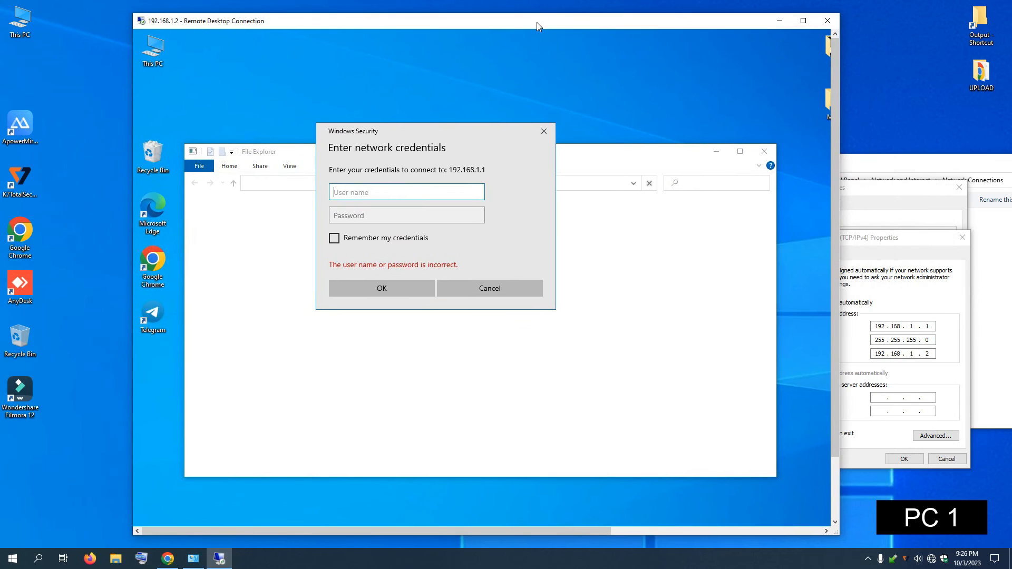
pyautogui.click(13, 558)
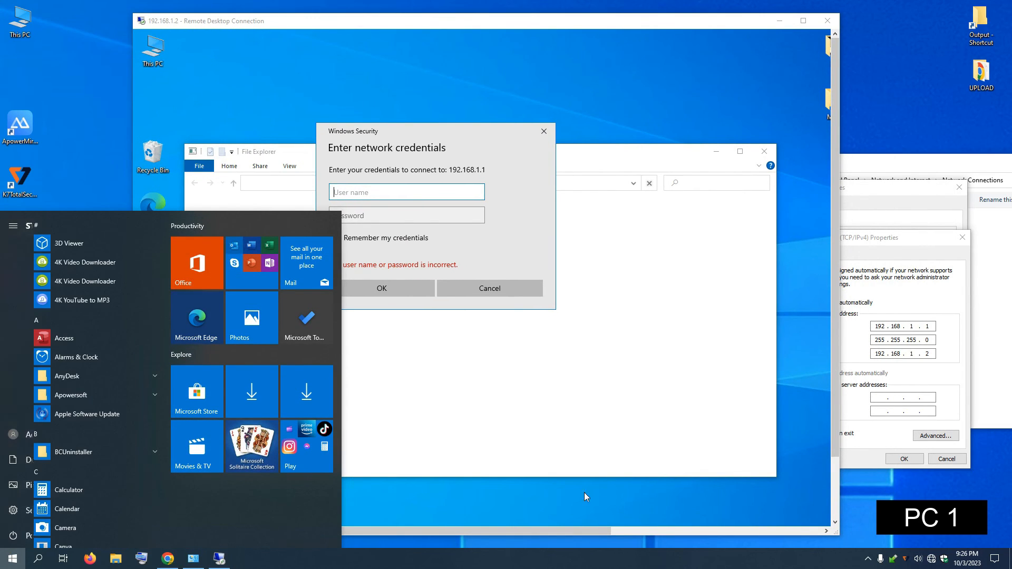
pyautogui.click(872, 489)
# Step: Enter the user name and password, correct the rejected password, and sign in
pyautogui.click(399, 191)
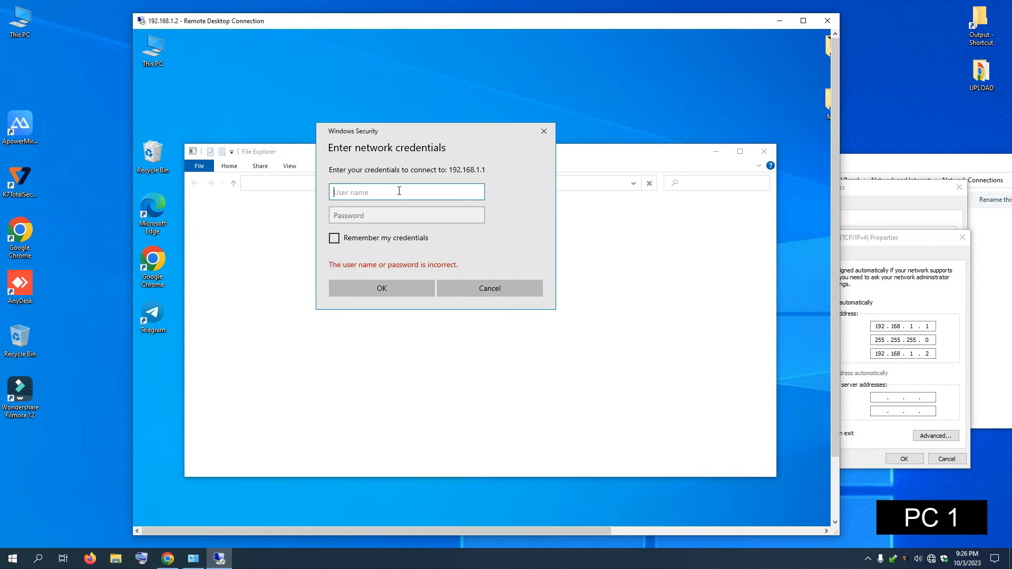
pyautogui.write('admin')
pyautogui.click(384, 215)
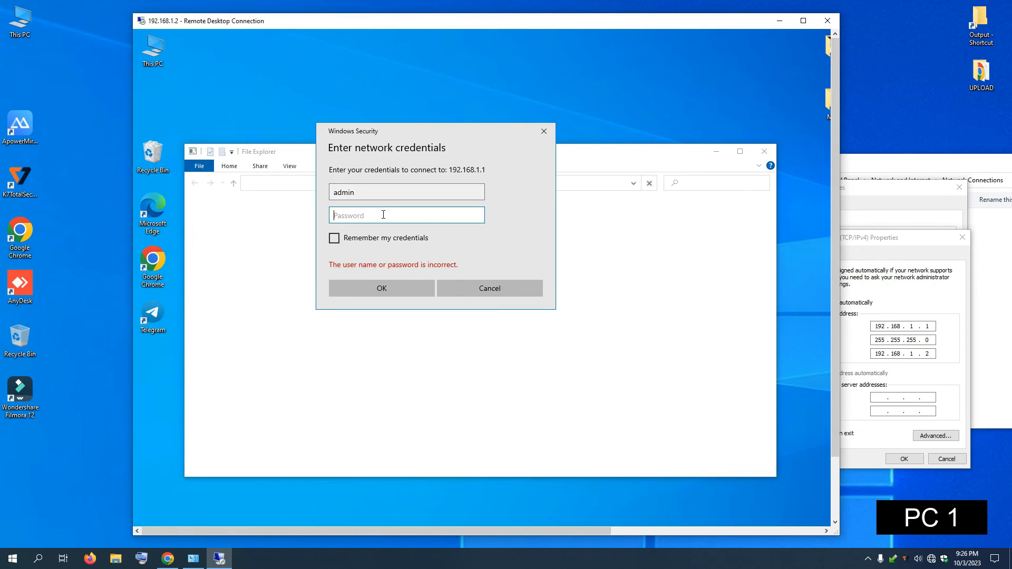
pyautogui.write('ad')
pyautogui.click(388, 287)
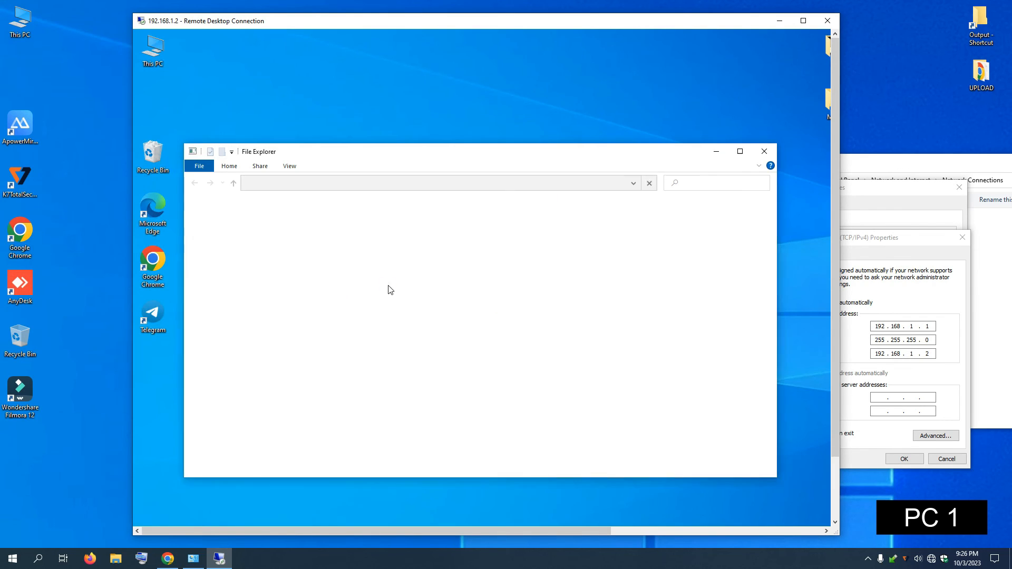
pyautogui.moveTo(198, 162); pyautogui.dragTo(90, 164)
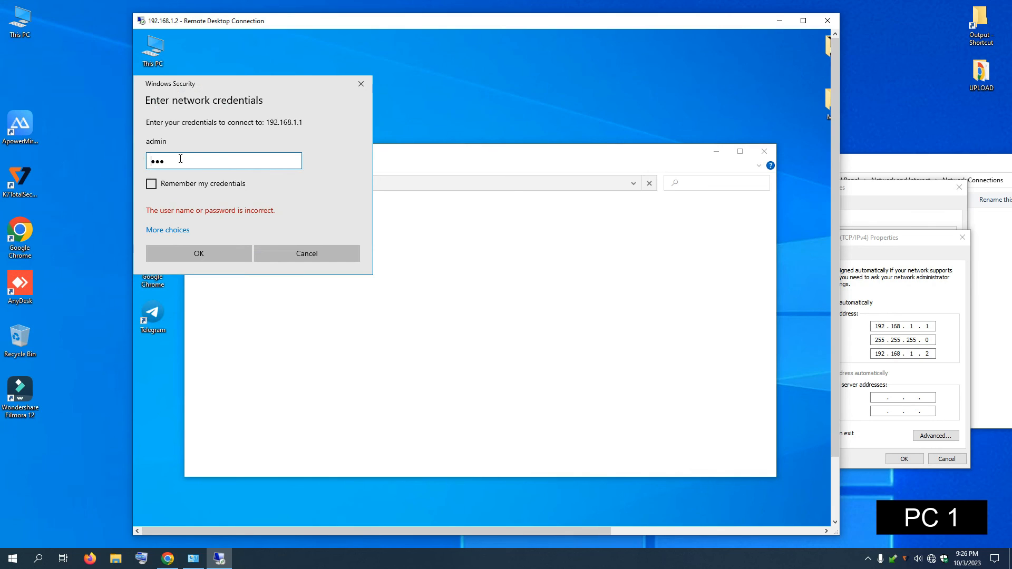
pyautogui.press('BackSpace')
pyautogui.press('BackSpace')
pyautogui.write('••')
pyautogui.moveTo(255, 83); pyautogui.dragTo(528, 164)
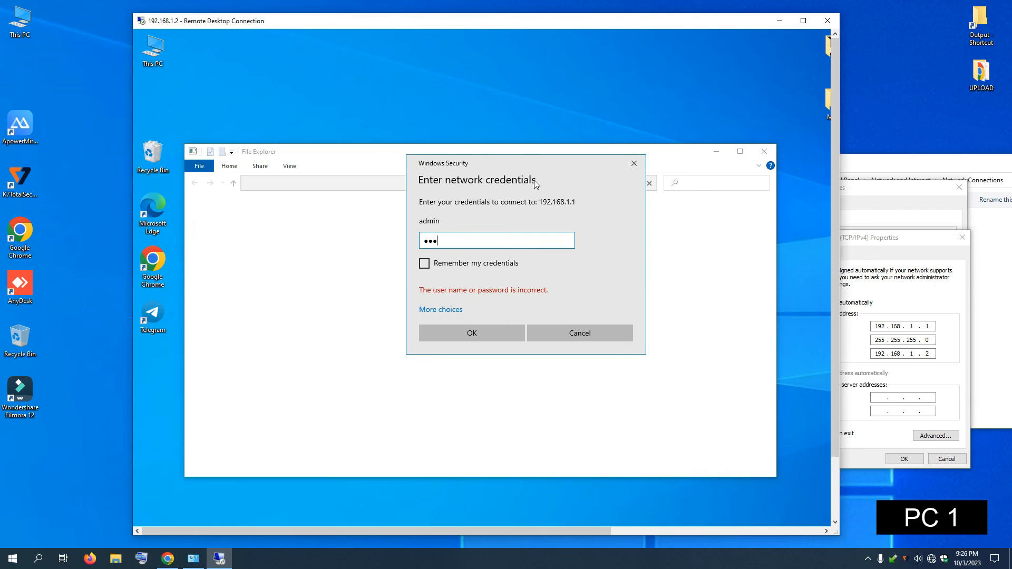
pyautogui.click(478, 334)
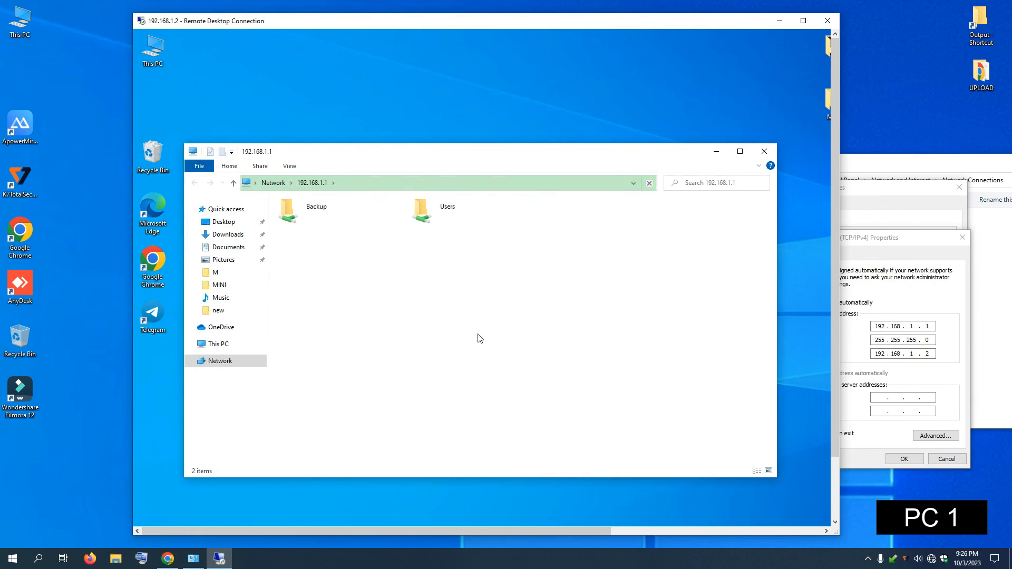
# Step: Open the Backup share and view Data 2's properties, showing 6.48 GB
pyautogui.click(307, 215)
pyautogui.doubleClick(305, 211)
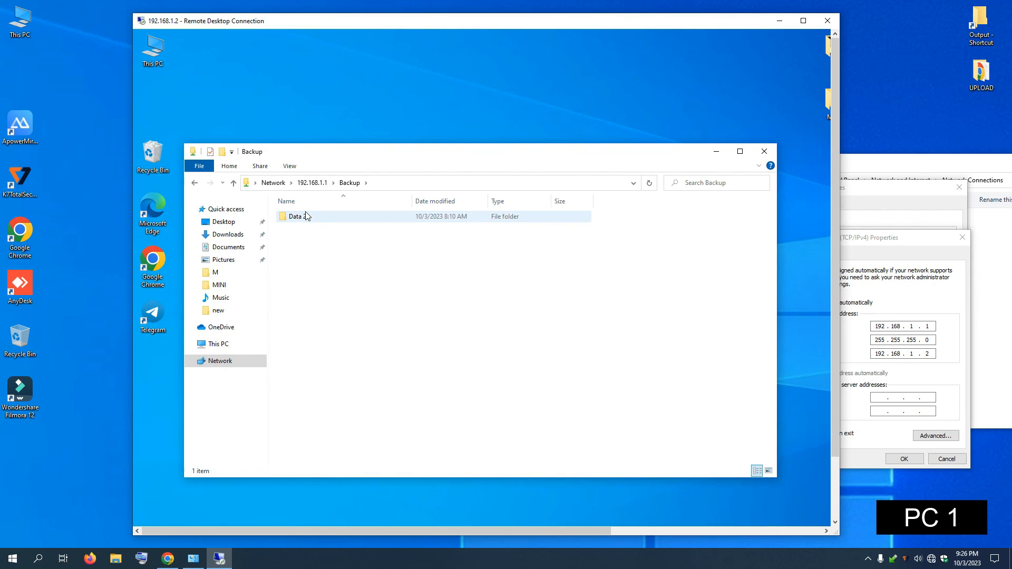
pyautogui.click(195, 183)
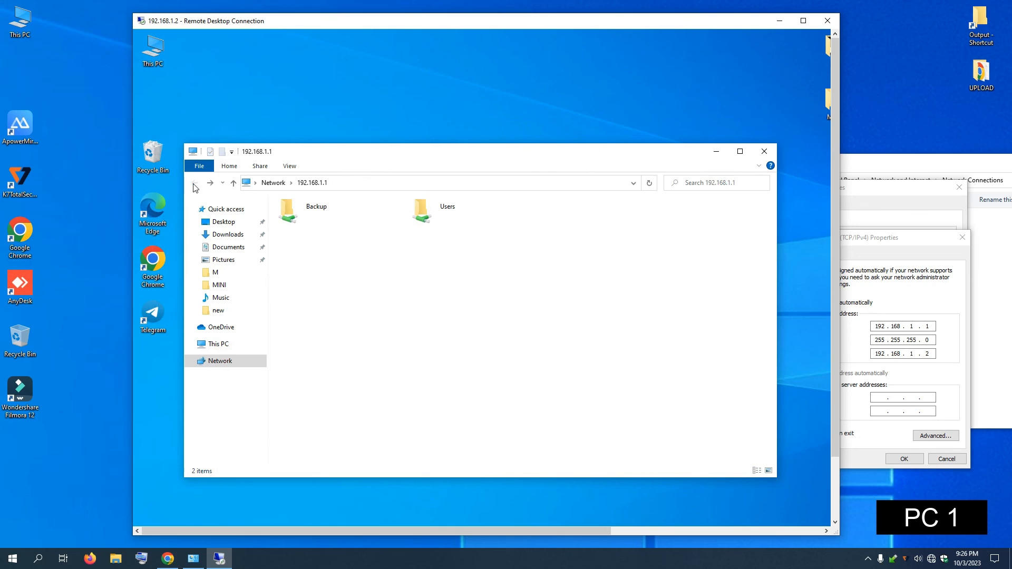
pyautogui.doubleClick(324, 217)
pyautogui.click(295, 219)
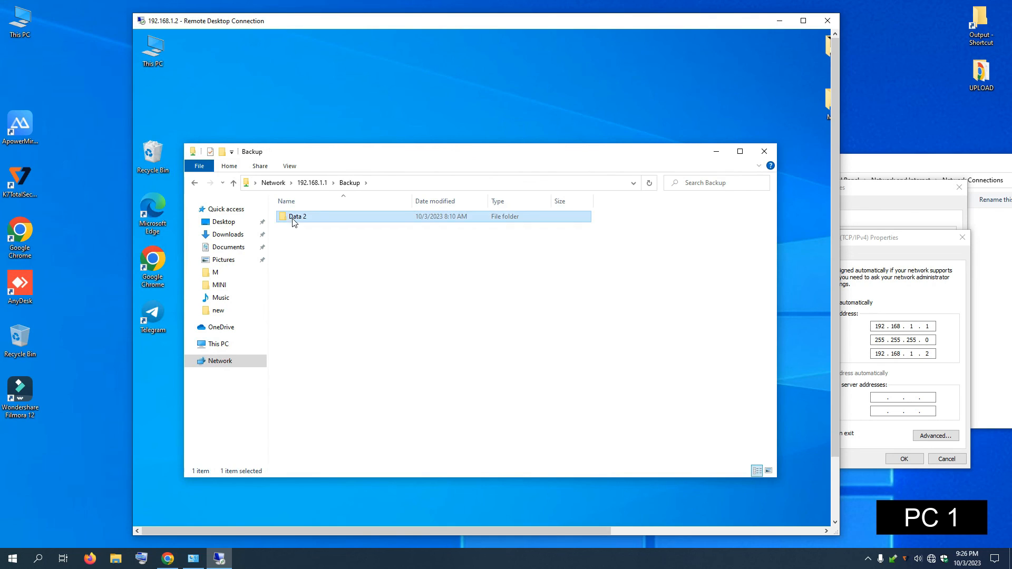
pyautogui.rightClick(294, 221)
pyautogui.click(324, 465)
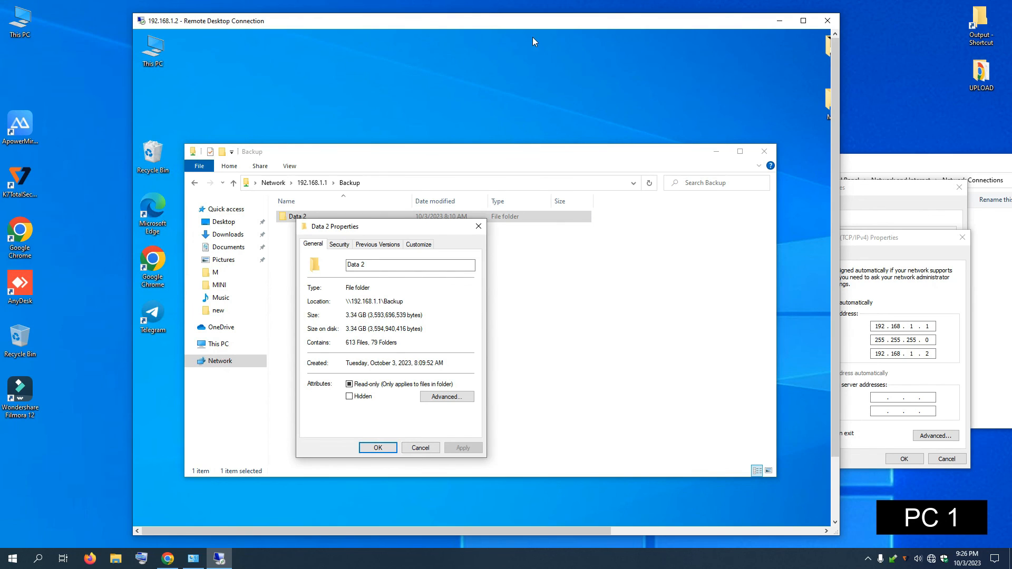
# Step: Rearrange windows, check the local Backup folder's properties, then close both Properties dialogs
pyautogui.moveTo(477, 25); pyautogui.dragTo(386, 233)
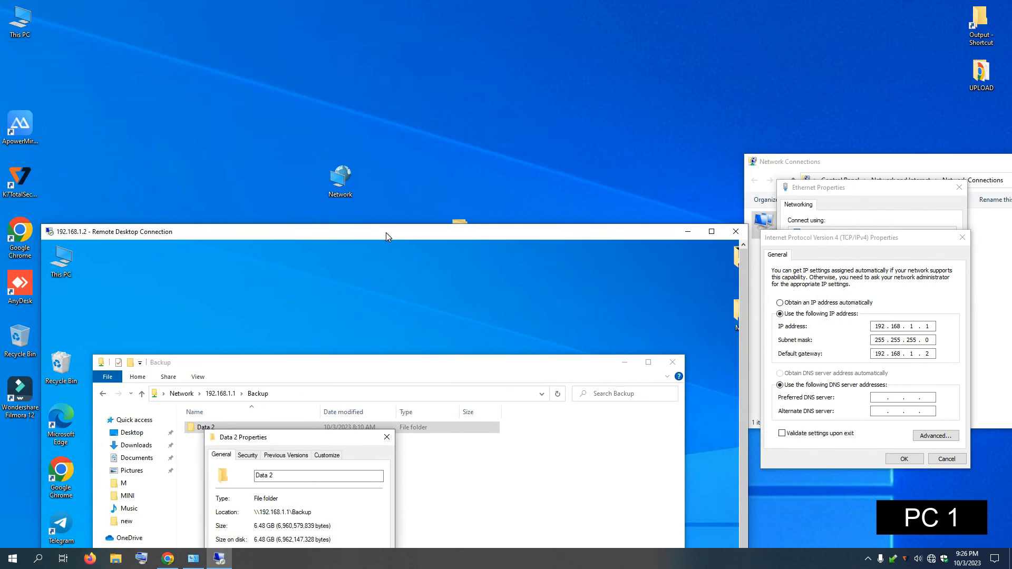
pyautogui.moveTo(490, 189); pyautogui.dragTo(723, 66)
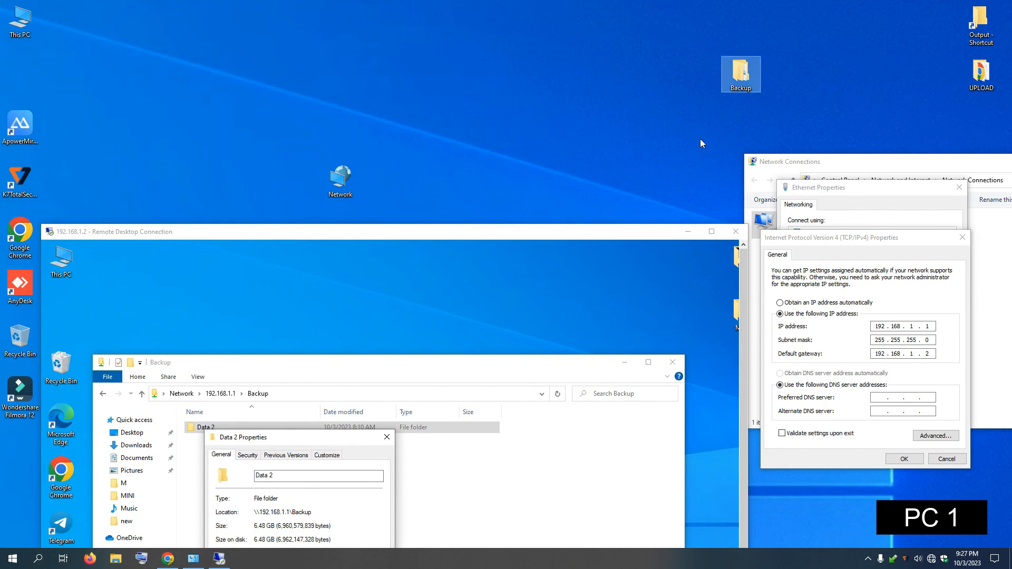
pyautogui.moveTo(563, 232); pyautogui.dragTo(517, 50)
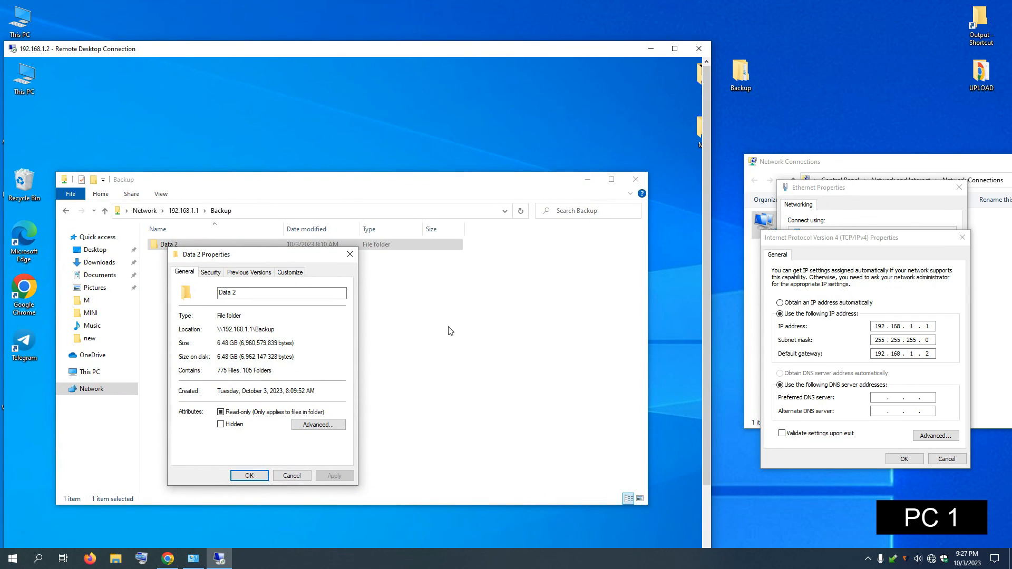
pyautogui.rightClick(740, 83)
pyautogui.click(772, 331)
pyautogui.click(868, 327)
pyautogui.click(292, 477)
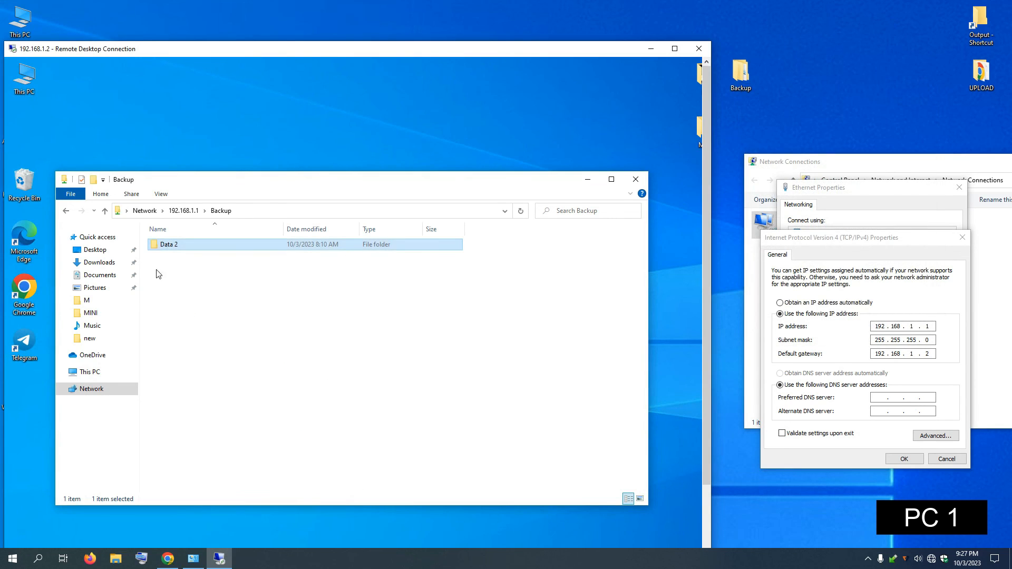
# Step: Copy Data 2 from the Backup share and paste it onto PC 2's desktop (881 items)
pyautogui.rightClick(159, 244)
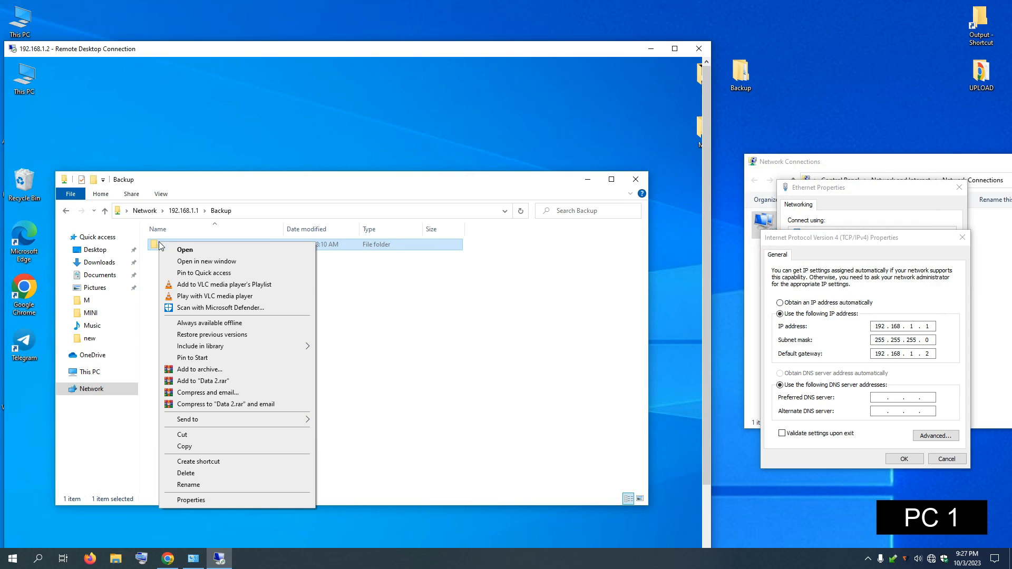
pyautogui.click(185, 447)
pyautogui.click(588, 179)
pyautogui.rightClick(362, 169)
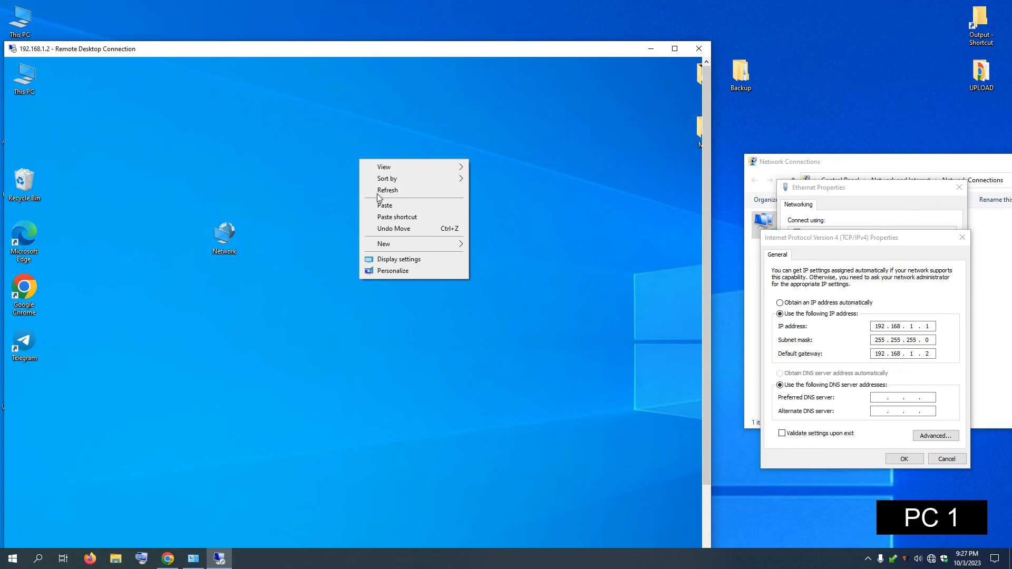
pyautogui.click(393, 207)
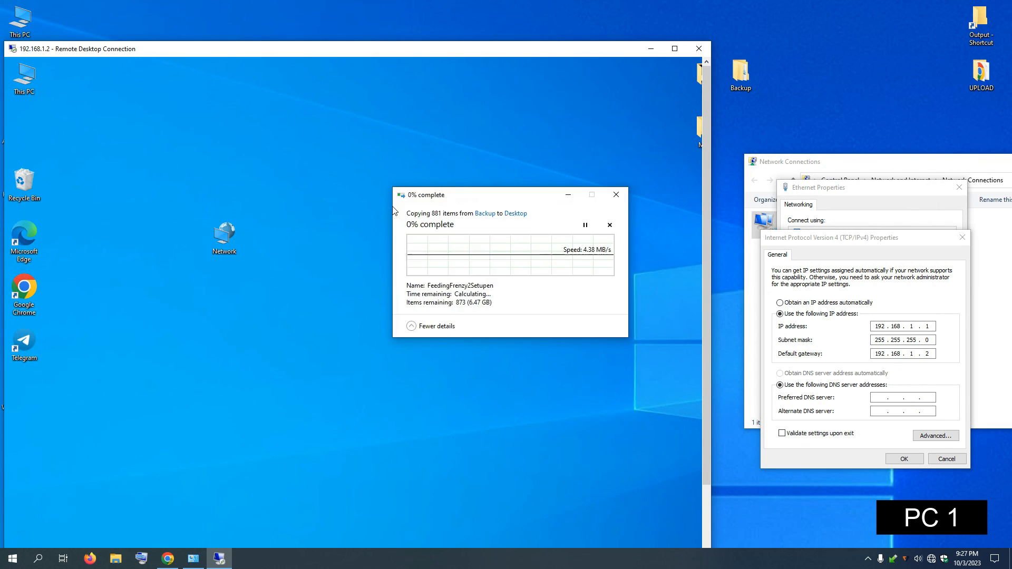
pyautogui.moveTo(511, 193); pyautogui.dragTo(413, 191)
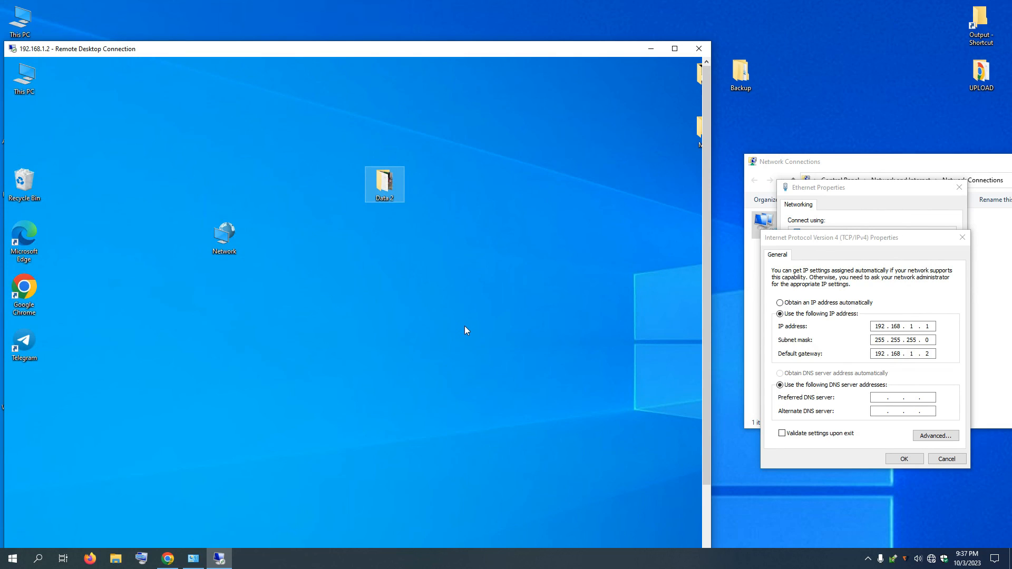
# Step: Open Data 2's Properties on the desktop and confirm 6.48 GB, 775 files and 105 folders
pyautogui.moveTo(350, 49); pyautogui.dragTo(605, 62)
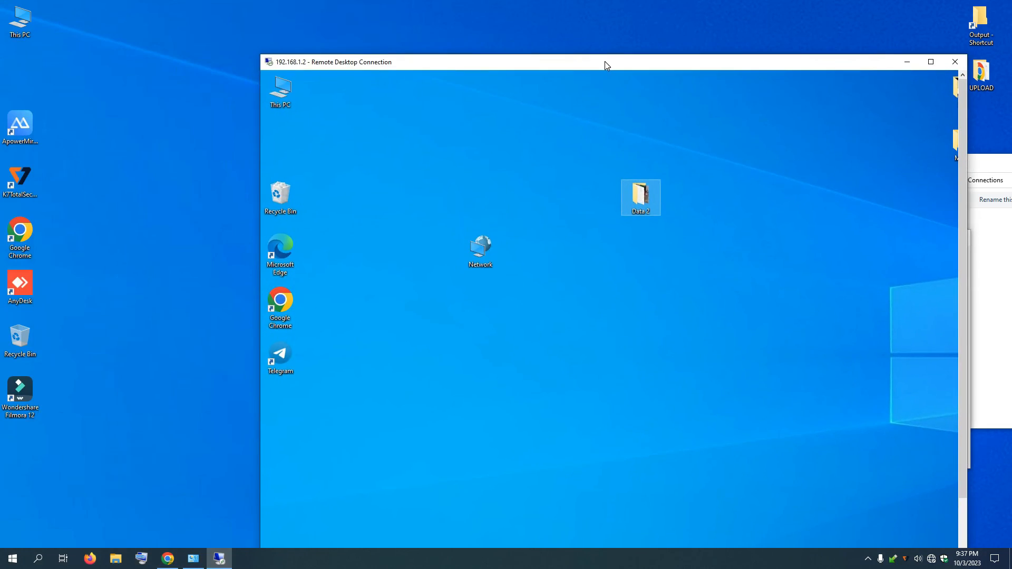
pyautogui.rightClick(622, 202)
pyautogui.click(667, 460)
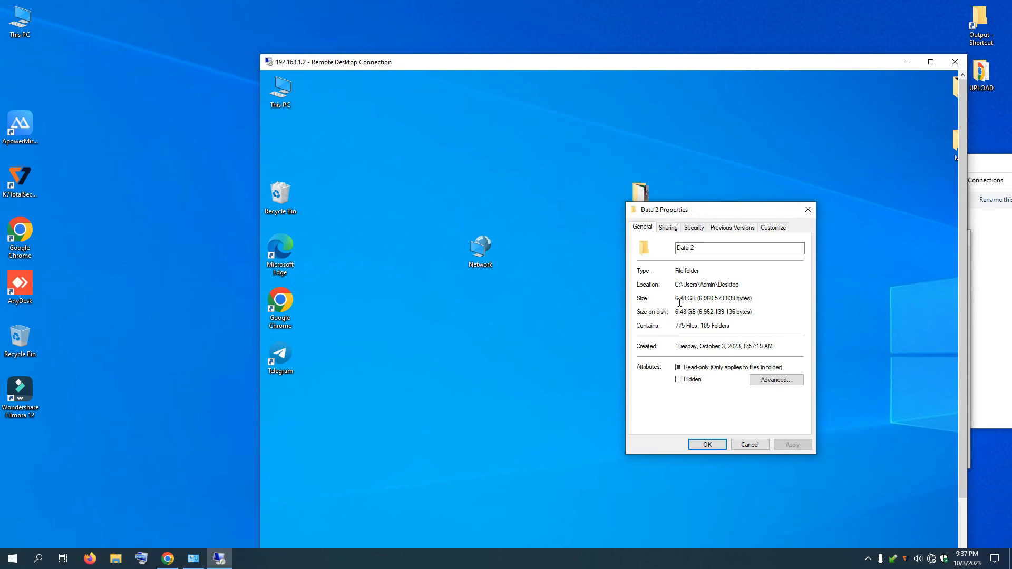
pyautogui.click(814, 208)
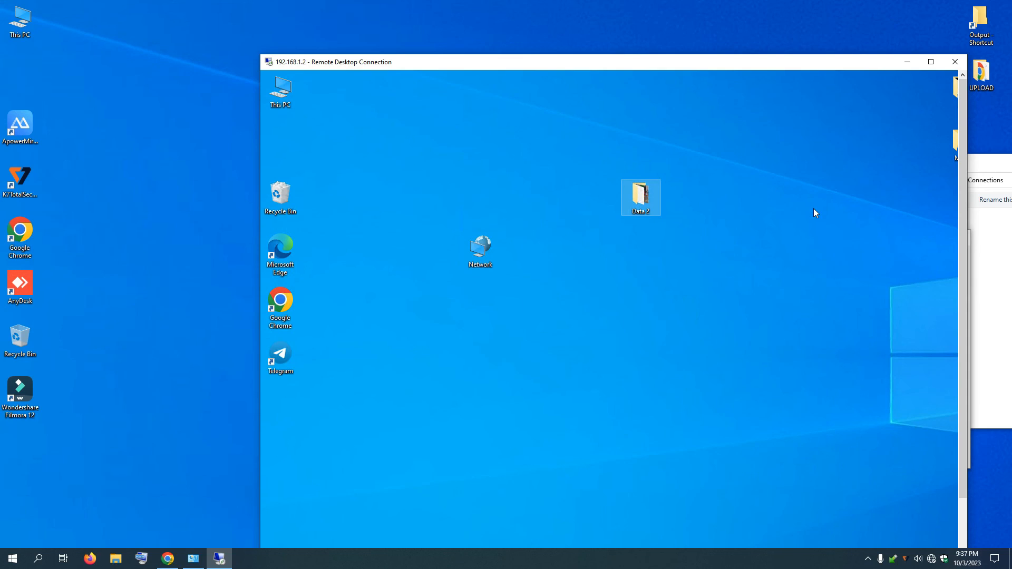